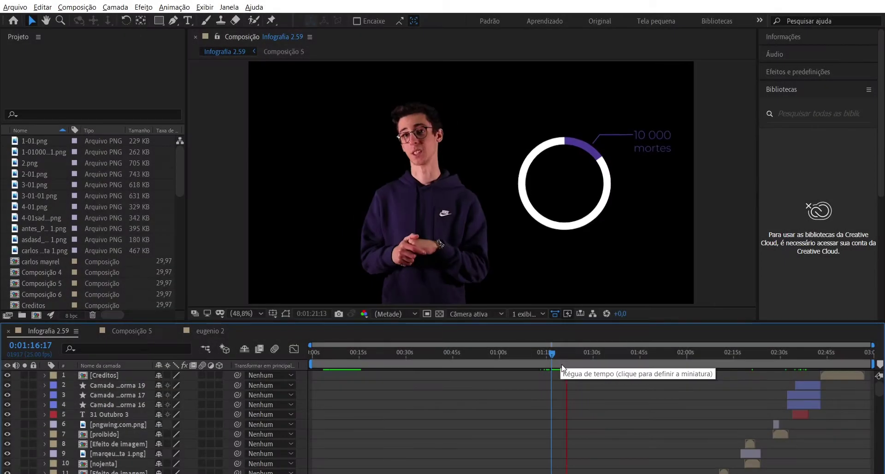
Look through the Layer > Transform menu, then bring up the Animação composition with the logo layer.
left_click(114, 7)
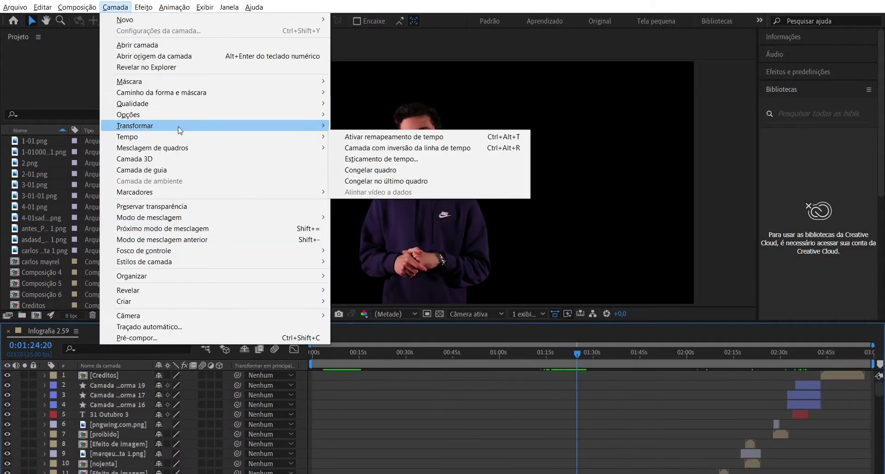
left_click(436, 159)
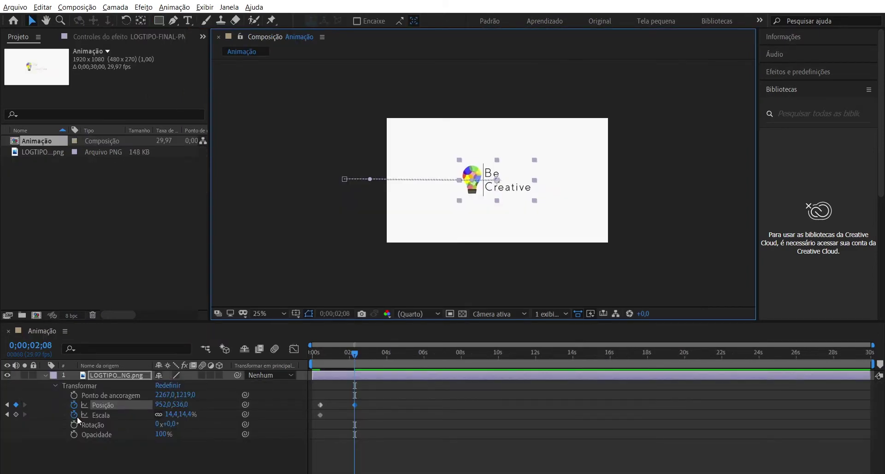
left_click(15, 413)
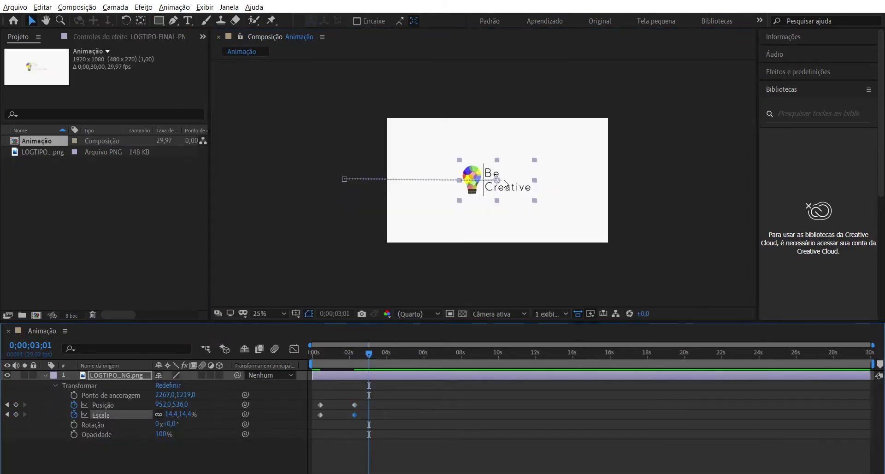
Squeeze the Be Creative logo horizontally to a Scale of 8,0,14,4% at 02;08.
left_click_drag(516, 186, 551, 185)
left_click_drag(355, 415, 344, 414)
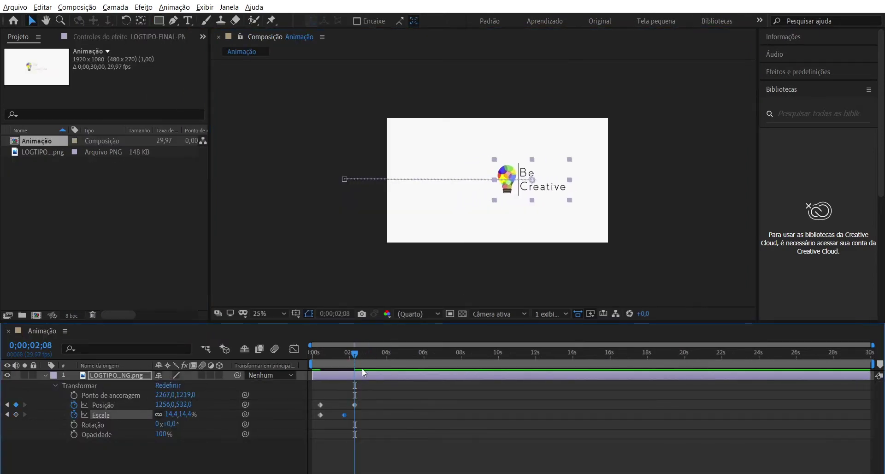
left_click_drag(496, 184, 513, 183)
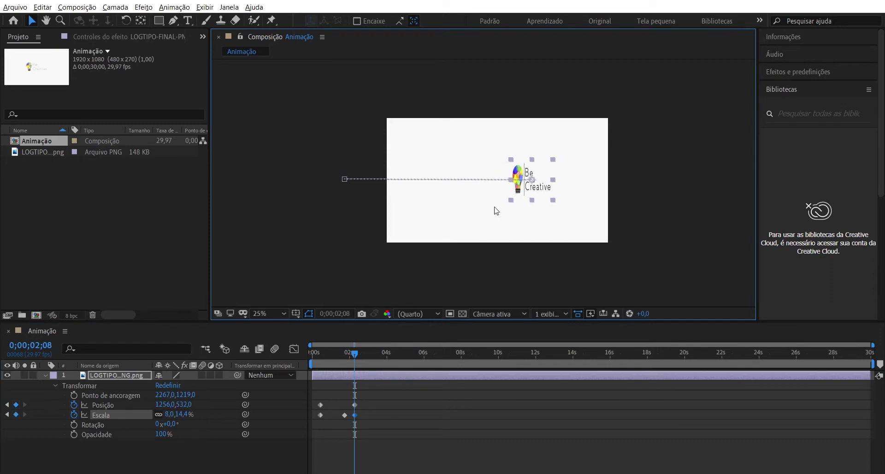
At 03;06, slide the logo left to Position 944,524, then review an earlier frame.
left_click(372, 359)
left_click_drag(373, 359, 374, 359)
left_click_drag(518, 180, 482, 179)
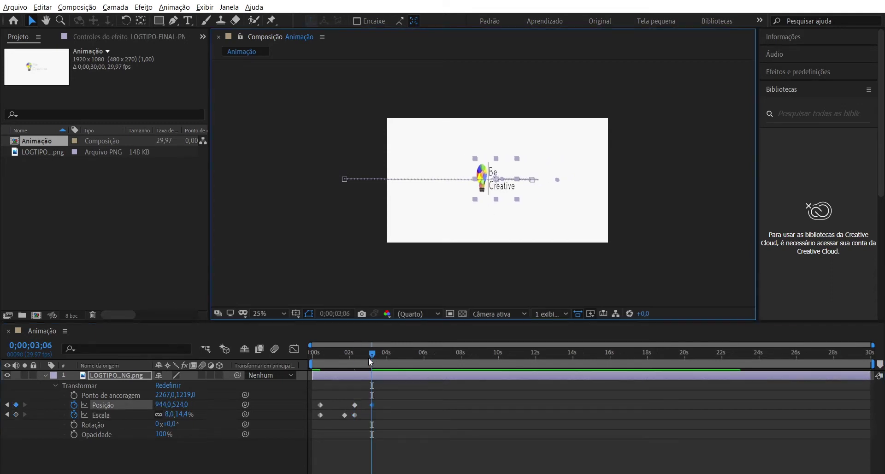
left_click_drag(375, 355, 347, 354)
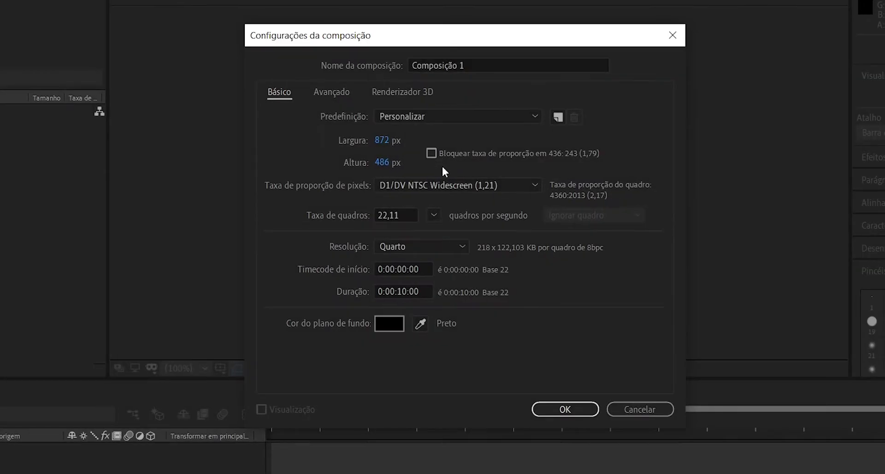
Name the composition 'Affter em 5 minutos' and set its size to 1920 × 1080.
type("After em 5 minutos")
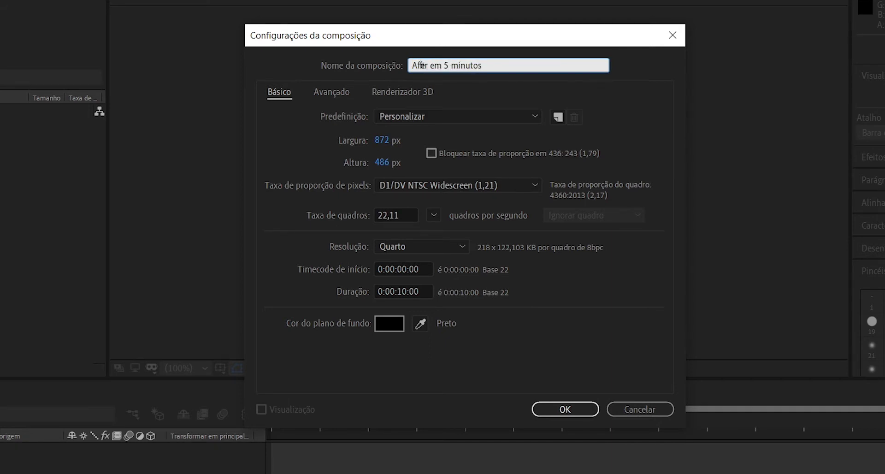
left_click(381, 140)
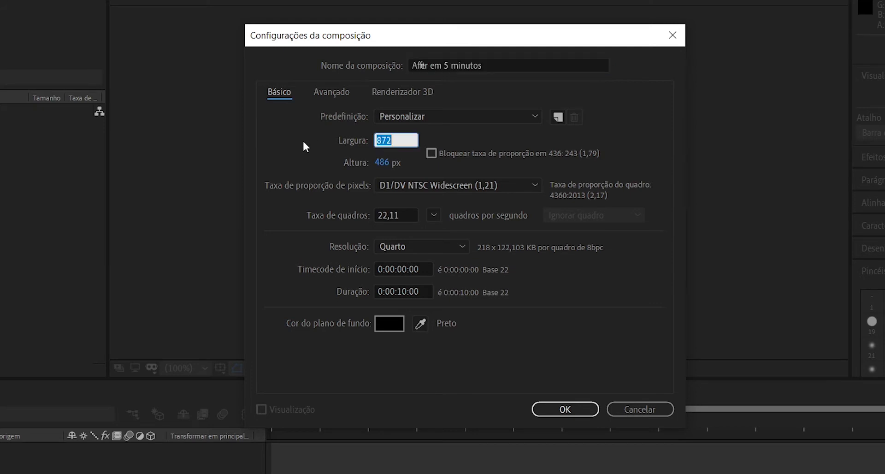
type("1980")
key("Tab")
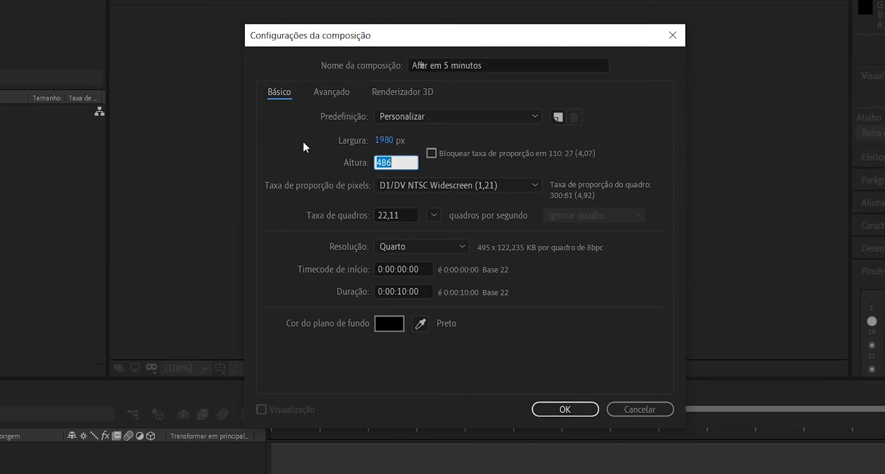
type("1080")
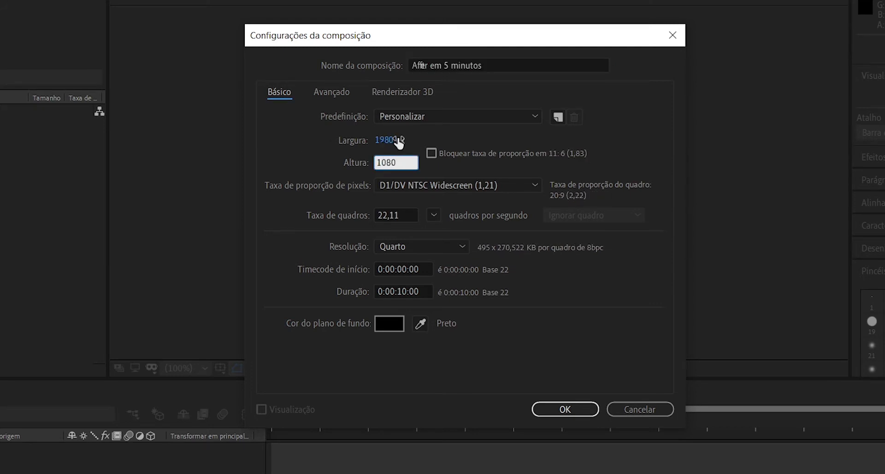
key("shift+Tab")
type("1920")
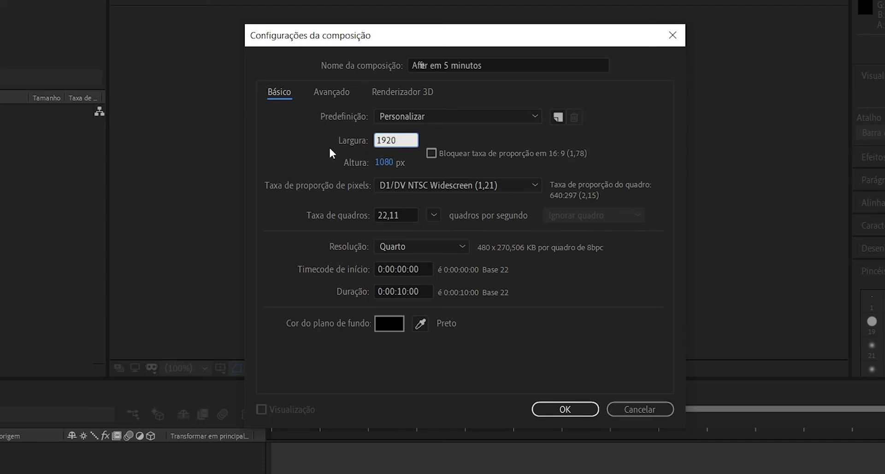
left_click(330, 152)
Set Square Pixels, 29,97 fps and a 0;00;30;00 duration, then confirm the settings.
left_click(419, 184)
left_click(415, 255)
key("Tab")
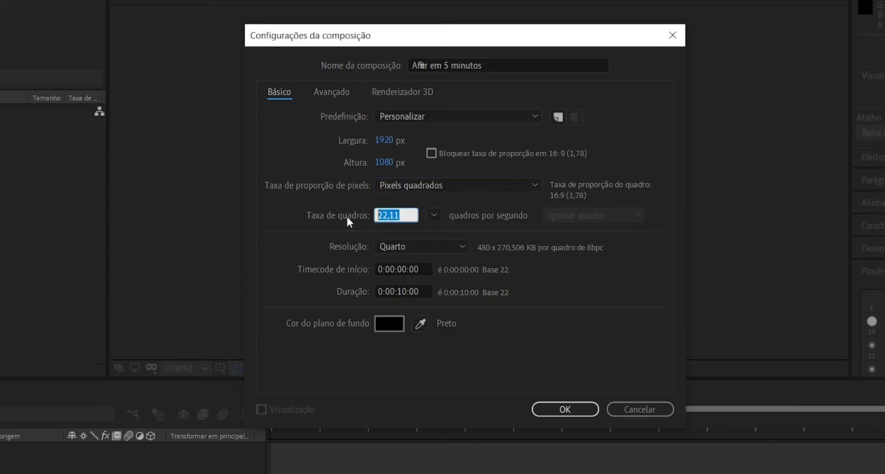
type("29")
left_click(401, 292)
key("BackSpace")
key("BackSpace")
key("BackSpace")
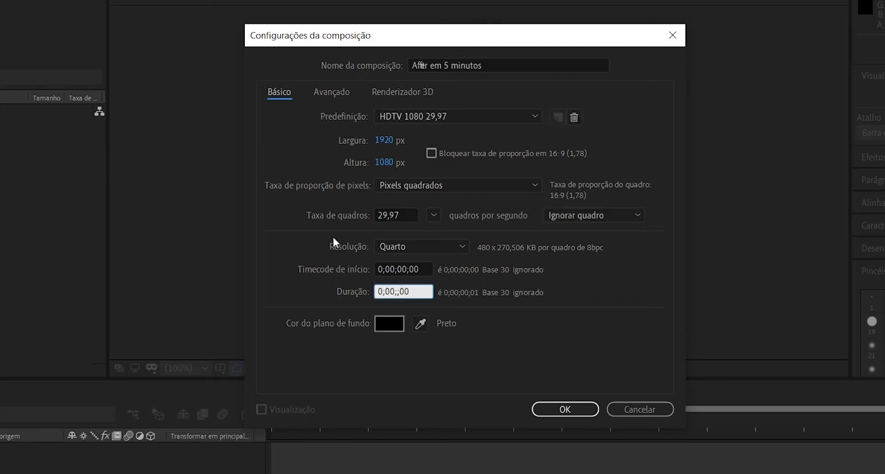
type("30")
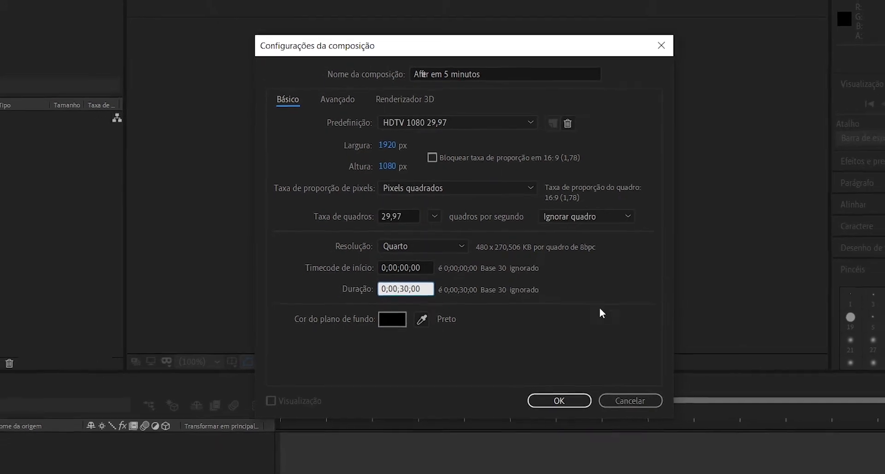
left_click(618, 301)
left_click(551, 390)
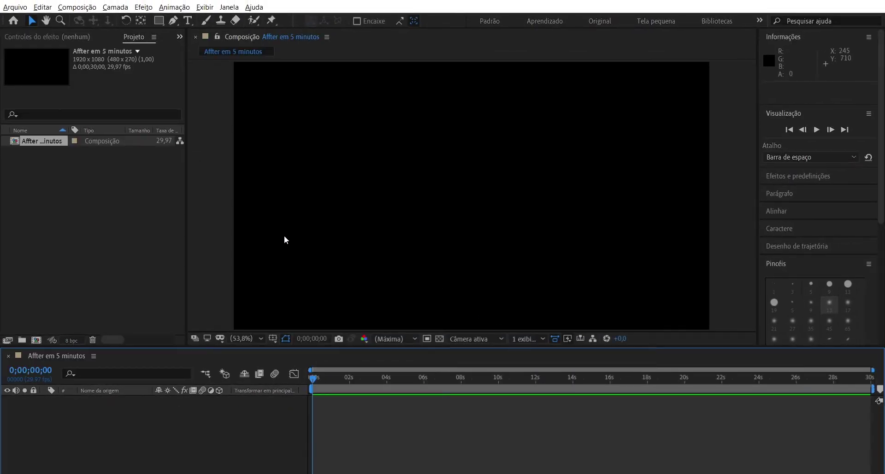
Import Abelha na flor, LOGTIPO-FINAL-PNG and Pássaro through File > Import > File.
left_click(209, 166)
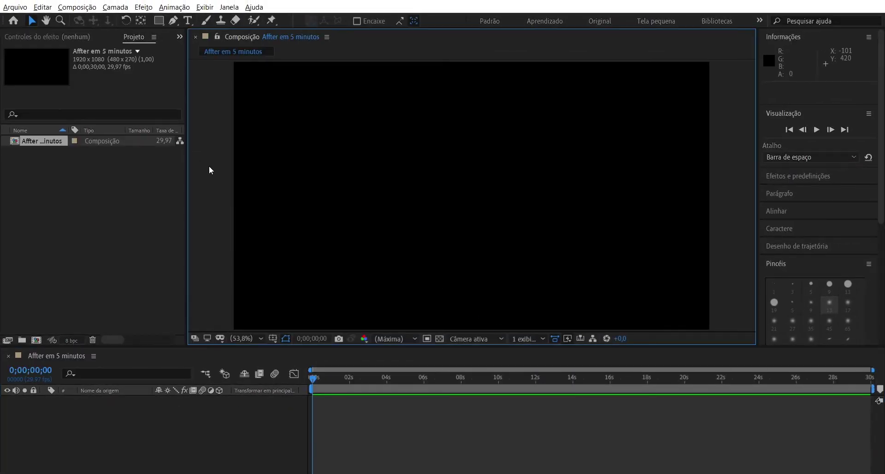
left_click(14, 7)
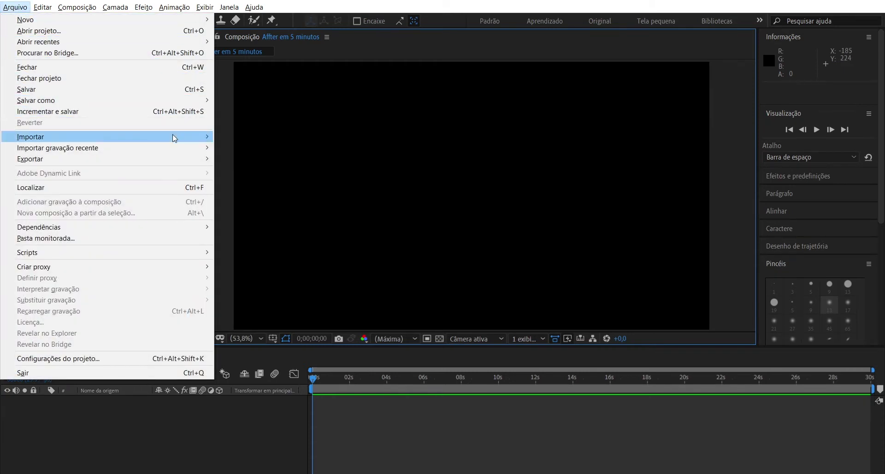
mouse_move(185, 137)
left_click(337, 135)
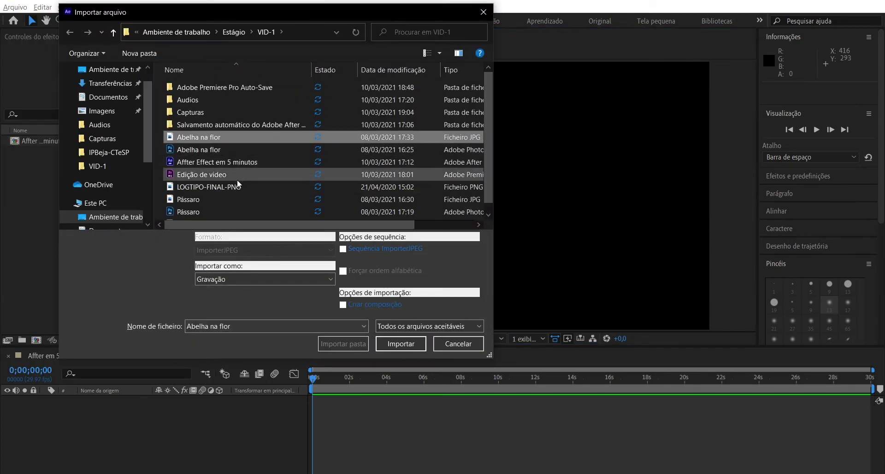
left_click(234, 186)
left_click(231, 199, "ctrl")
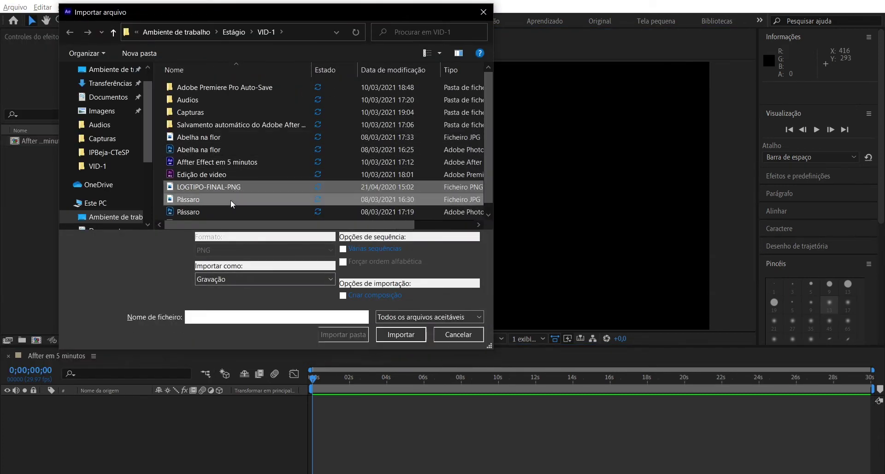
left_click(229, 138, "ctrl")
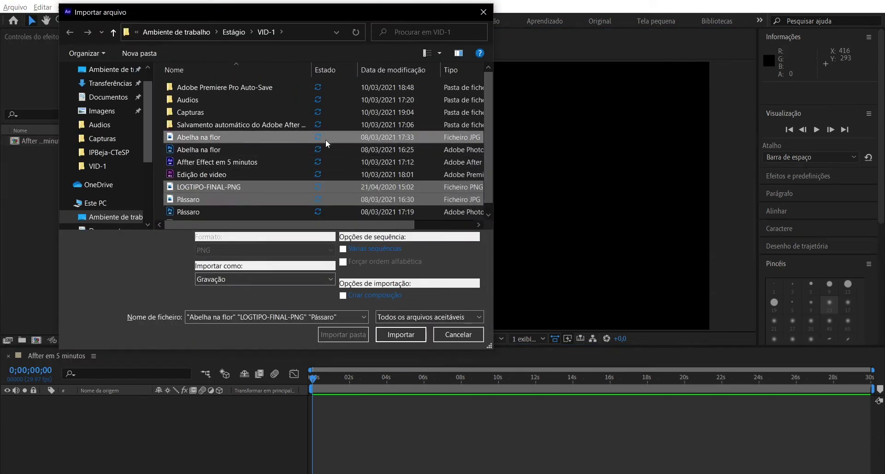
left_click(400, 335)
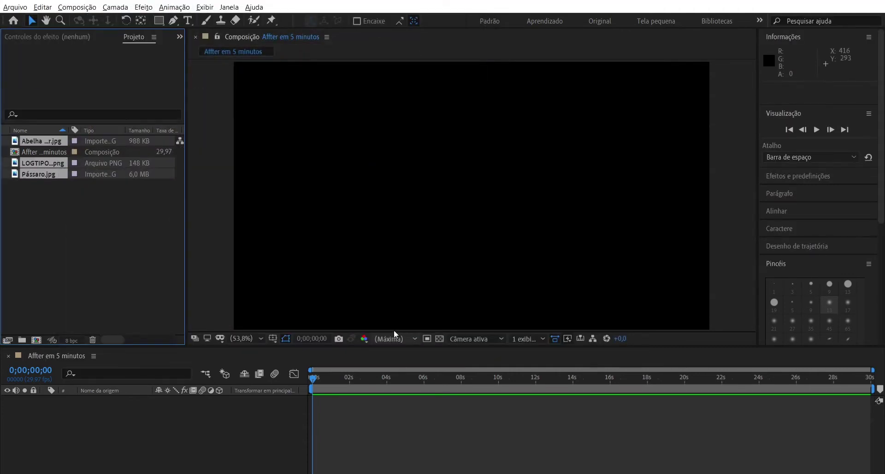
Select all three imported images in the Project panel.
left_click(151, 236)
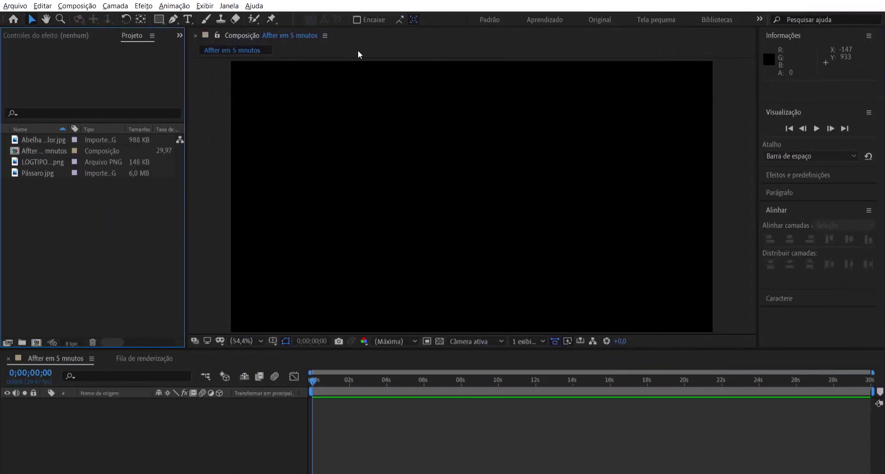
left_click(65, 173)
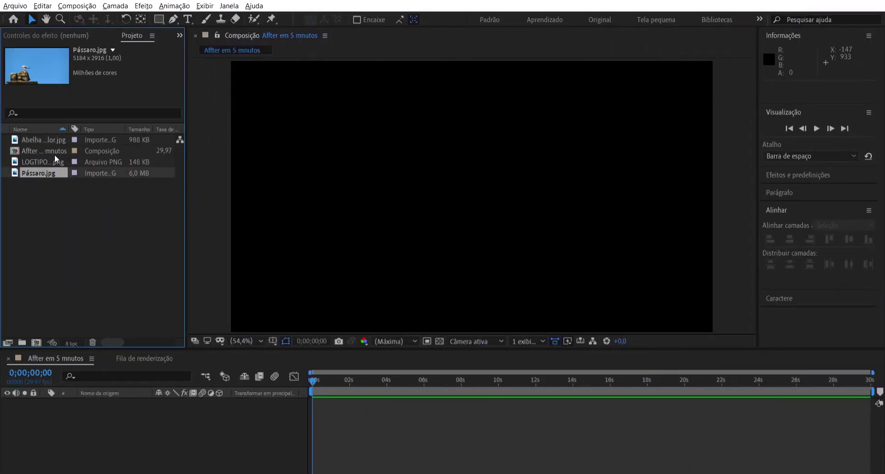
left_click(54, 161, "ctrl")
left_click(50, 140, "ctrl")
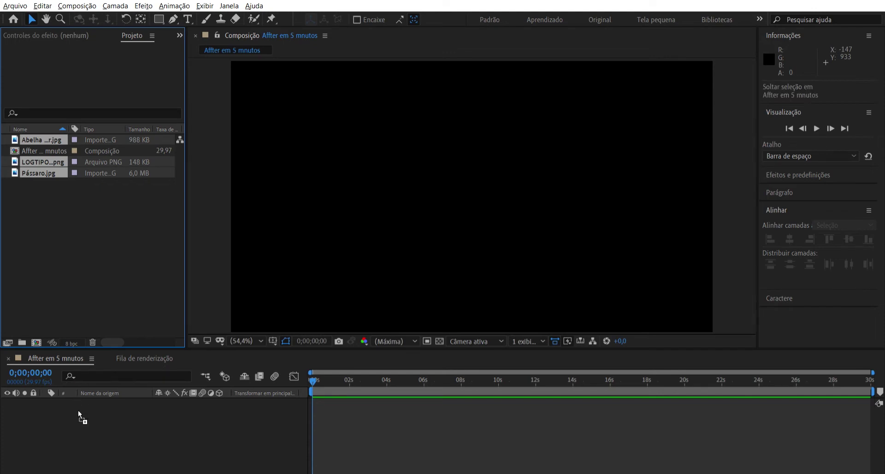
Add the three images to the timeline and move Pássaro.jpg above the logo layer.
mouse_move(50, 155)
left_mouse_down()
mouse_move(78, 411)
mouse_move(108, 404)
mouse_move(114, 389)
left_mouse_up()
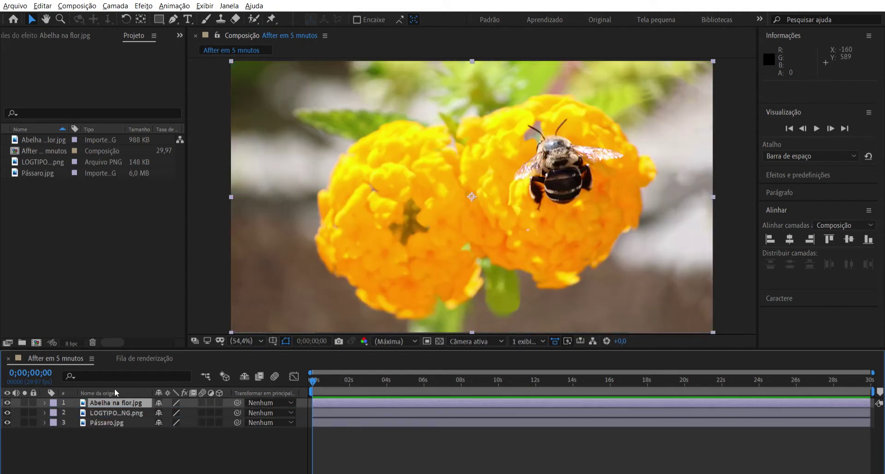
mouse_move(113, 421)
left_mouse_down()
mouse_move(112, 388)
mouse_move(114, 397)
left_mouse_up()
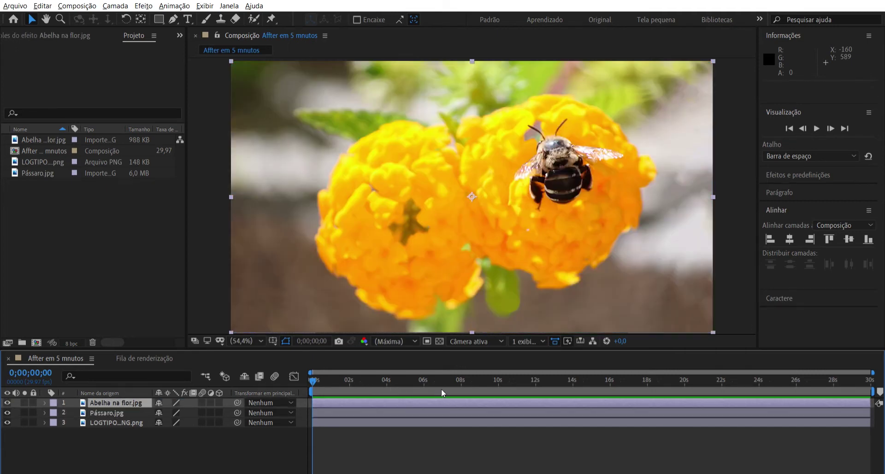
left_click_drag(424, 380, 483, 380)
left_click_drag(483, 377, 491, 380)
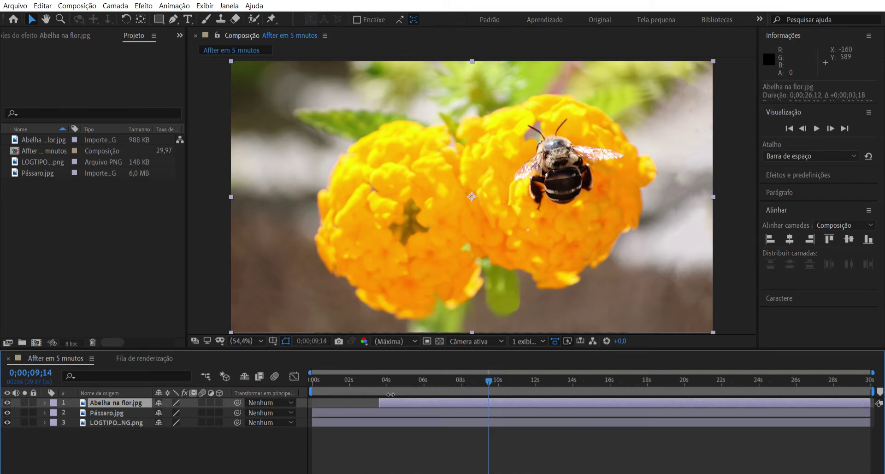
Trim the Abelha na flor layer so it starts around 0;00;04;21.
left_click_drag(314, 402, 400, 403)
left_click(388, 374)
left_click_drag(388, 374, 421, 380)
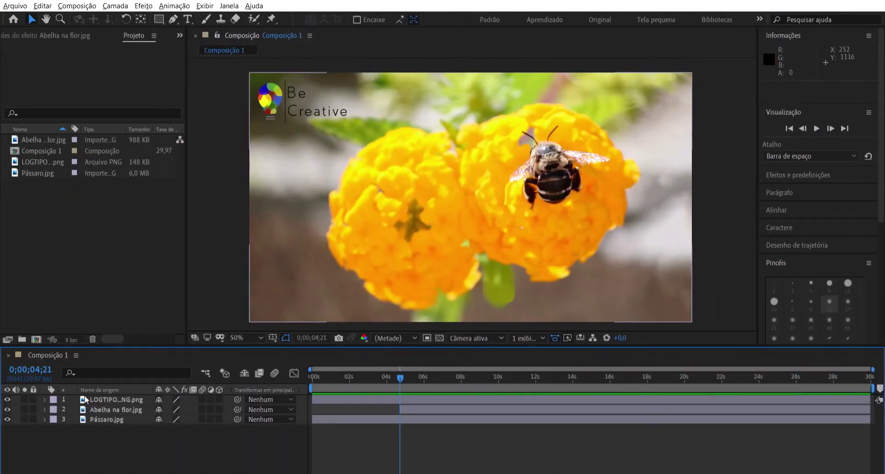
Keyframe Abelha na flor's Opacidade from 100% at 04;21 to 0% at 07;26.
left_click(44, 398)
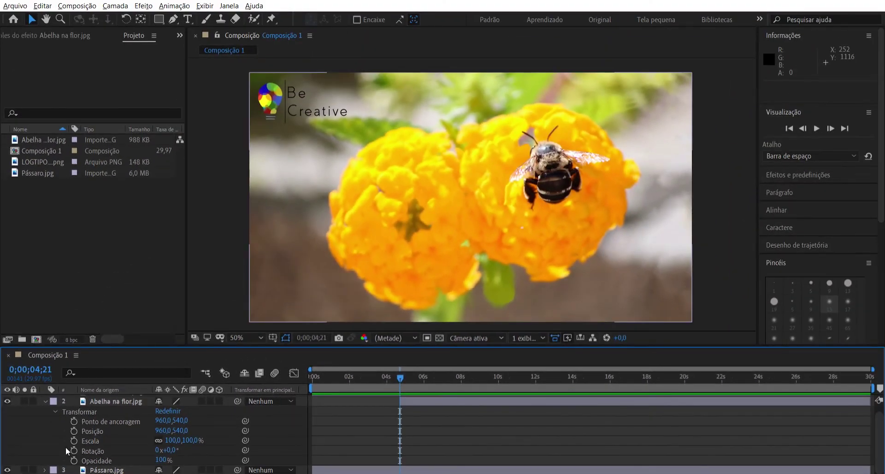
left_click(74, 460)
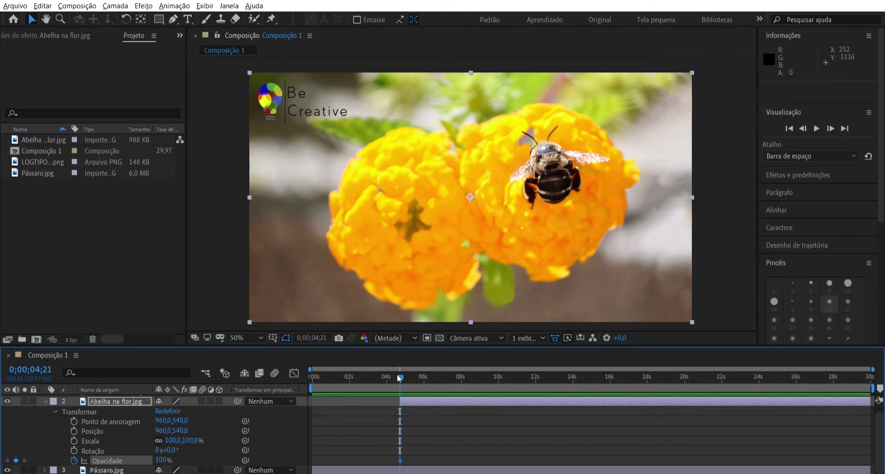
left_click_drag(401, 367, 459, 368)
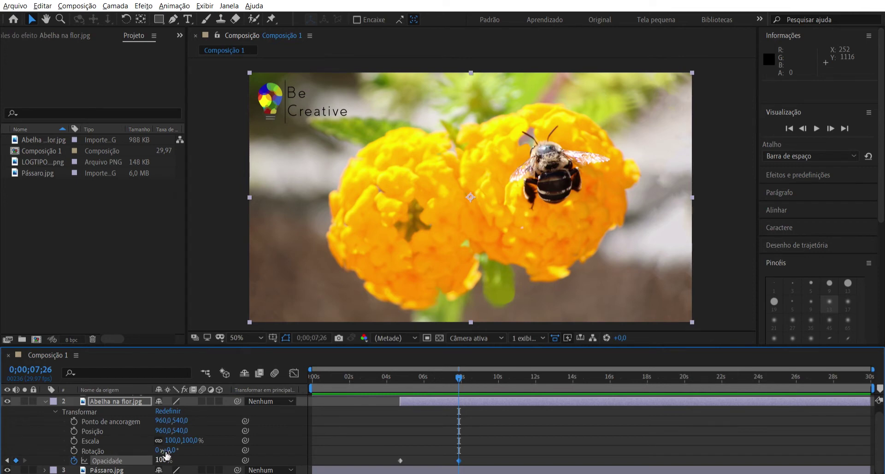
left_click_drag(163, 456, 71, 454)
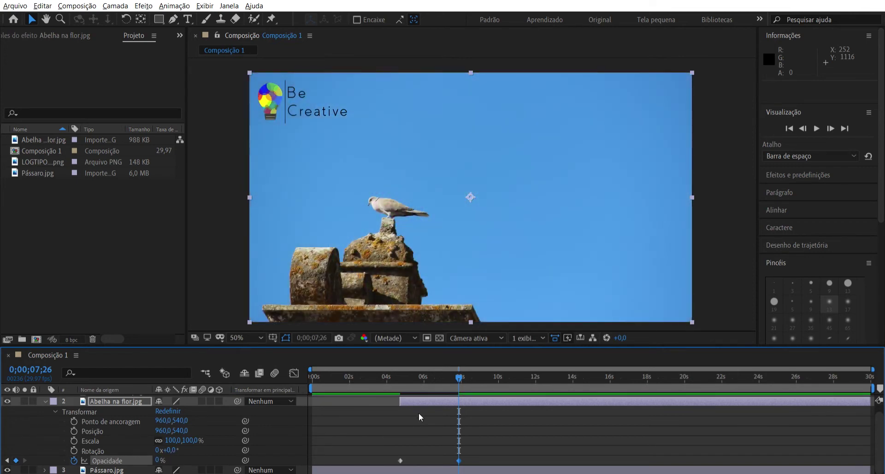
Preview the fade from 04;21 until the bird photo shows through.
left_click(400, 376)
key("space")
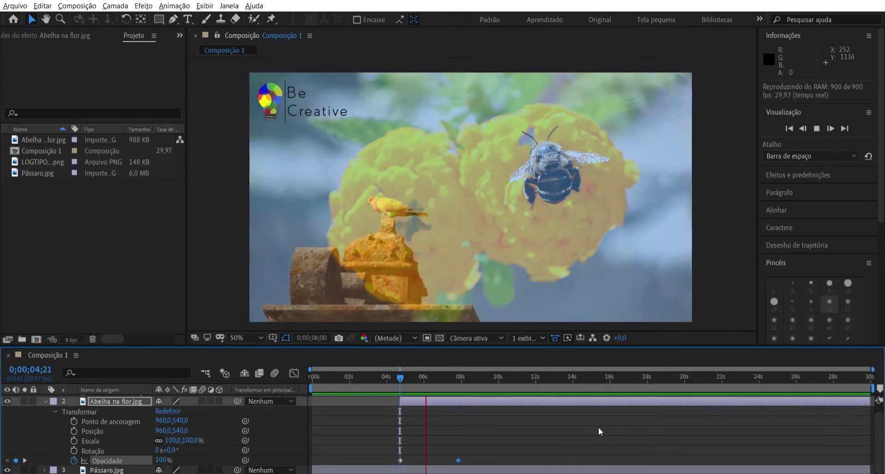
key("space")
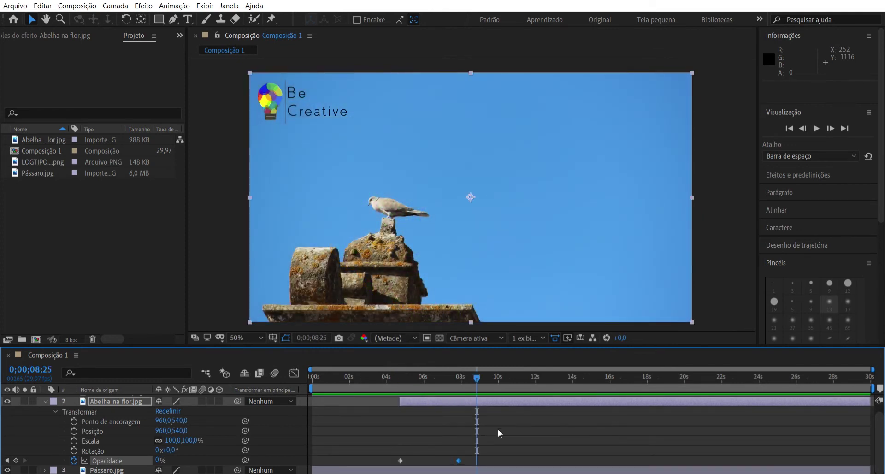
left_click(397, 375)
key("space")
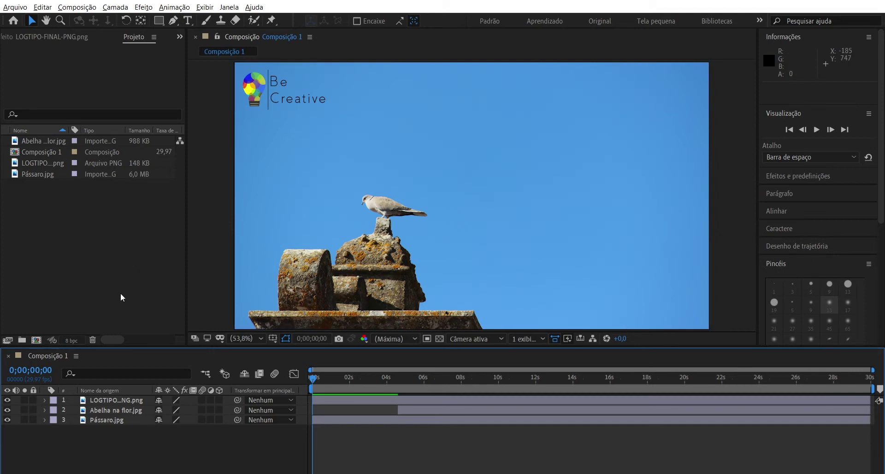
Add a teal solid named Solido, narrow it, and move it over the frame's right side.
right_click(140, 438)
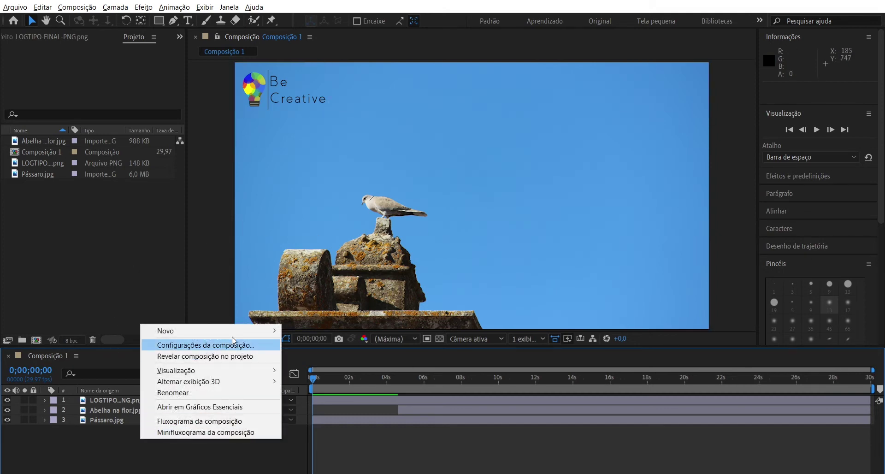
mouse_move(231, 326)
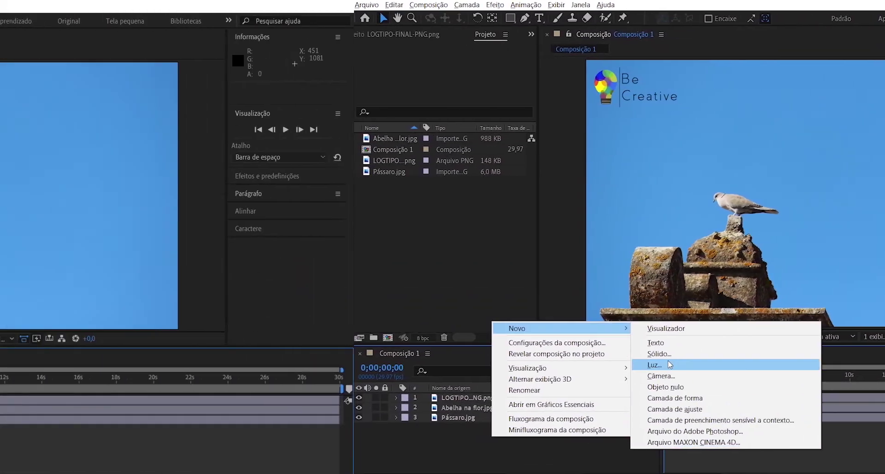
left_click(115, 435)
right_click(115, 435)
mouse_move(175, 323)
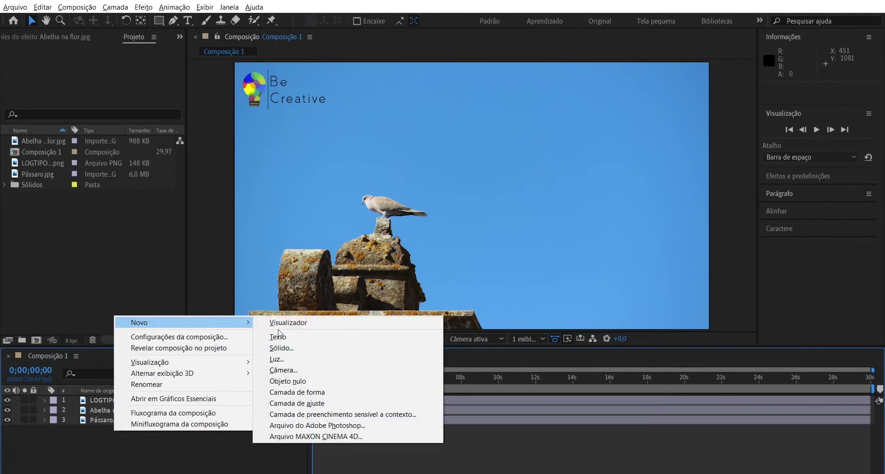
left_click(289, 348)
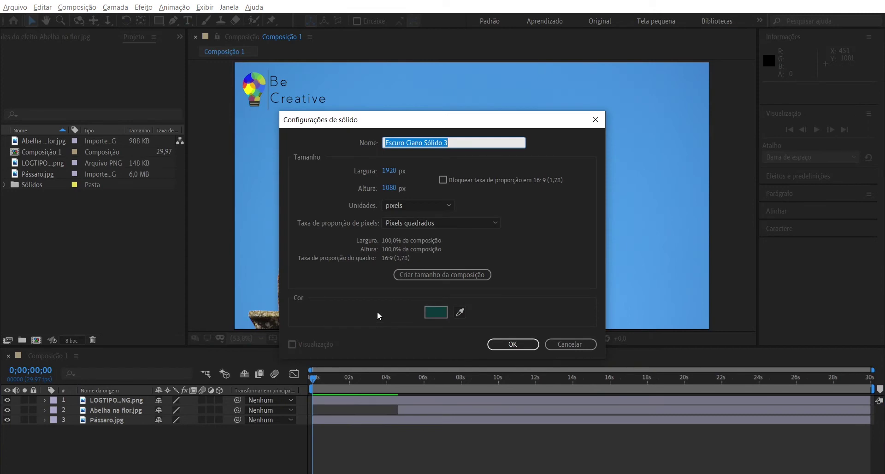
type("Solido")
key("Return")
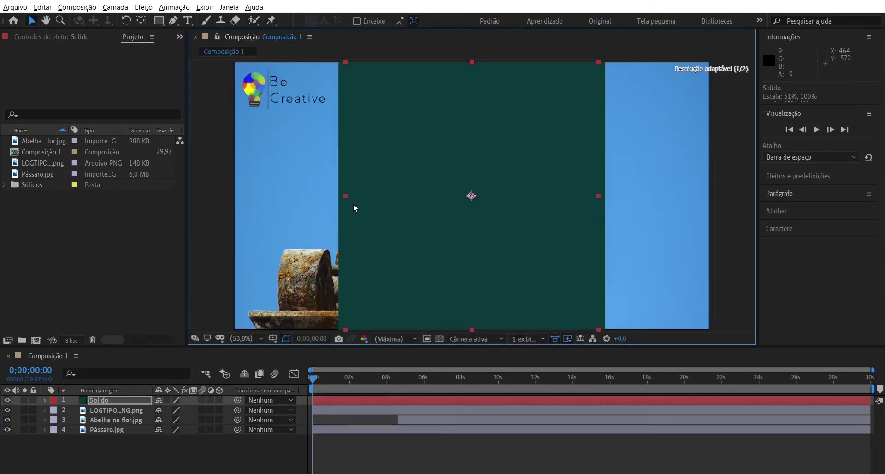
left_click_drag(234, 196, 365, 198)
mouse_move(417, 207)
left_mouse_down()
mouse_move(538, 211)
mouse_move(553, 203)
left_mouse_up()
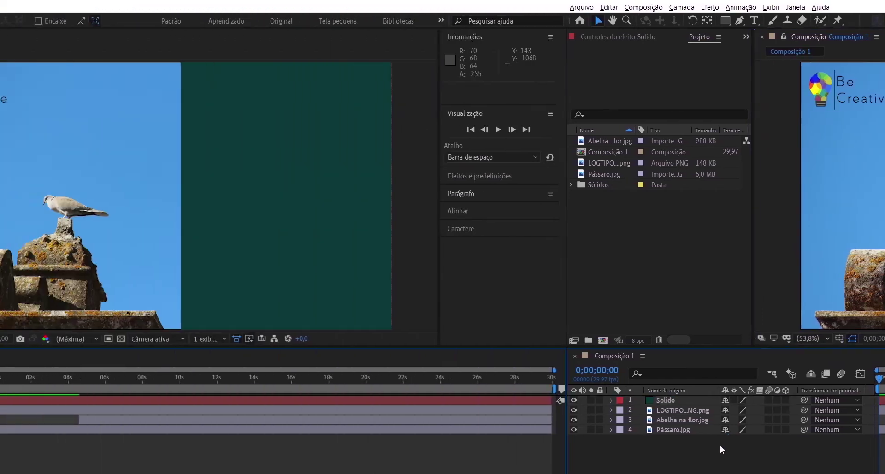
Add a new text layer to the composition.
right_click(154, 445)
mouse_move(198, 336)
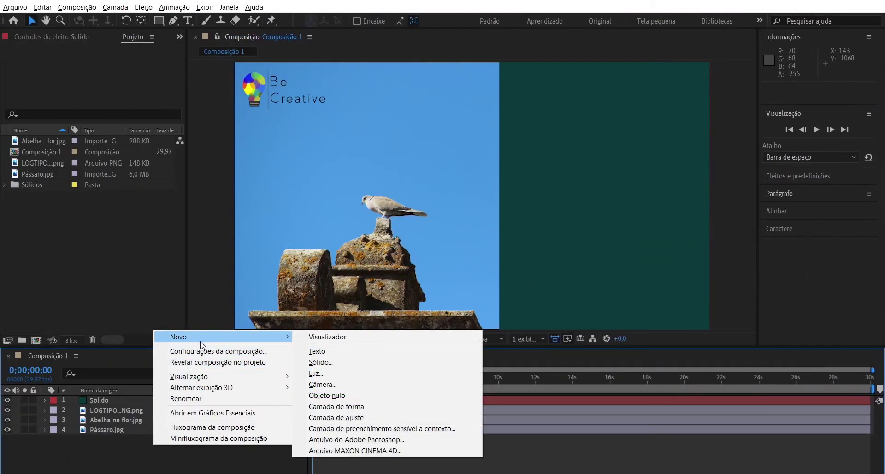
left_click(312, 350)
Type the title 'Affter Effects' and move it to the top of the teal area.
type("Afft")
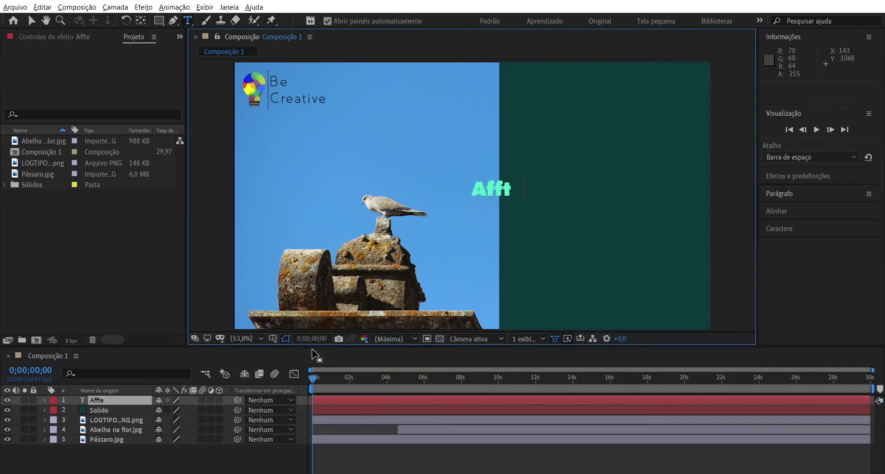
type("er Effects")
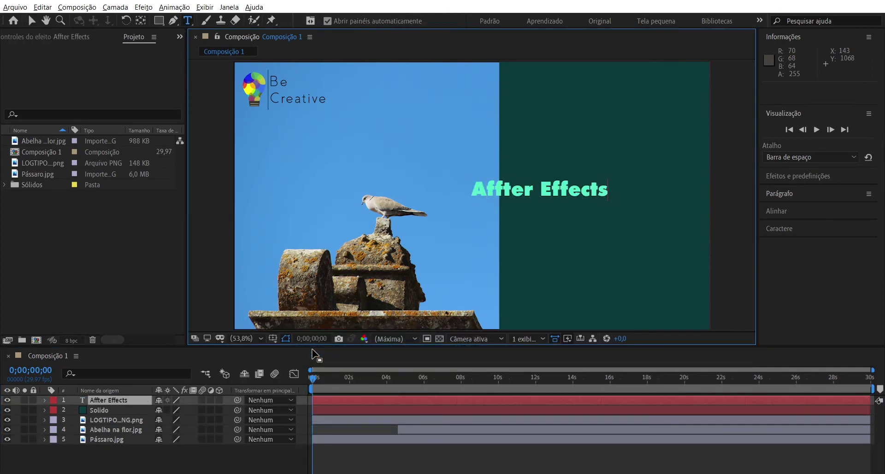
left_click(32, 20)
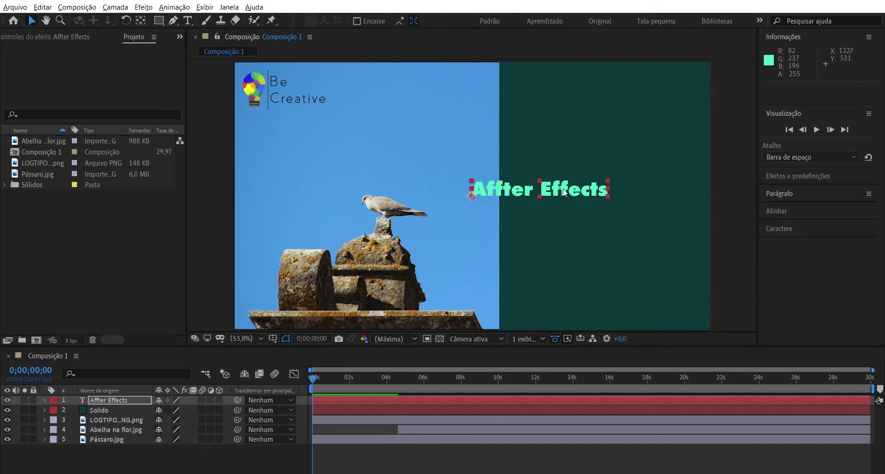
left_click_drag(564, 192, 634, 95)
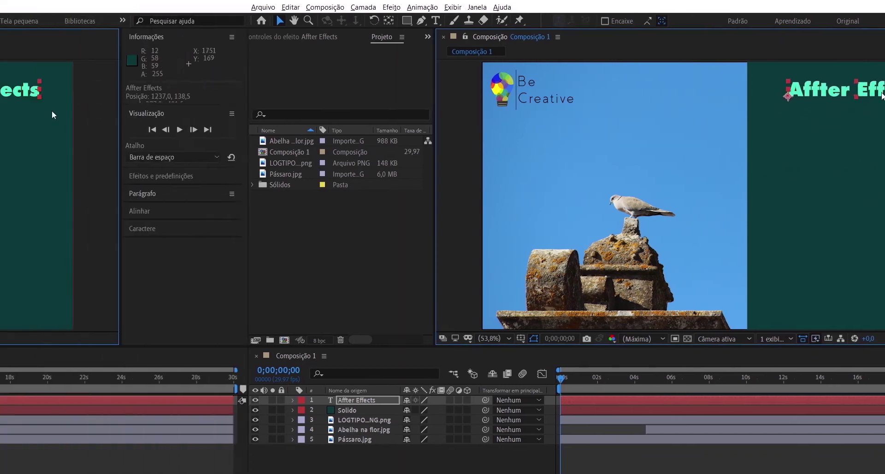
Colour the title text light green in the Caractere panel.
left_click(721, 227)
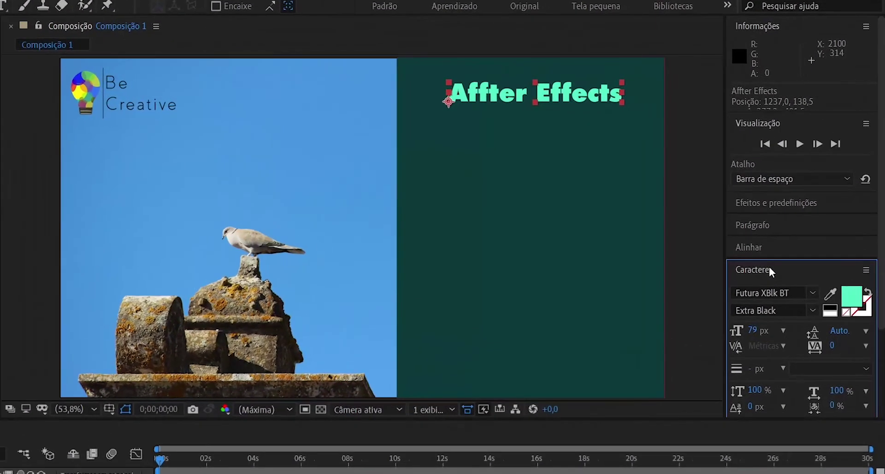
scroll(769, 266, "down", 3)
left_click(851, 183)
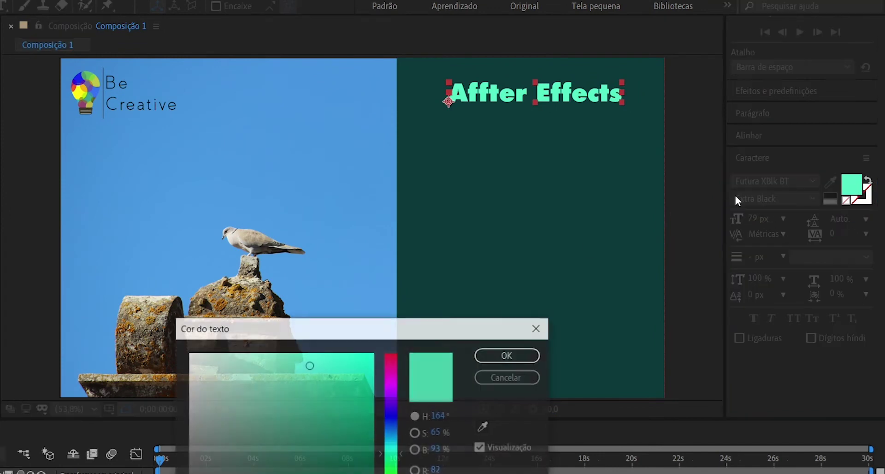
left_click(289, 396)
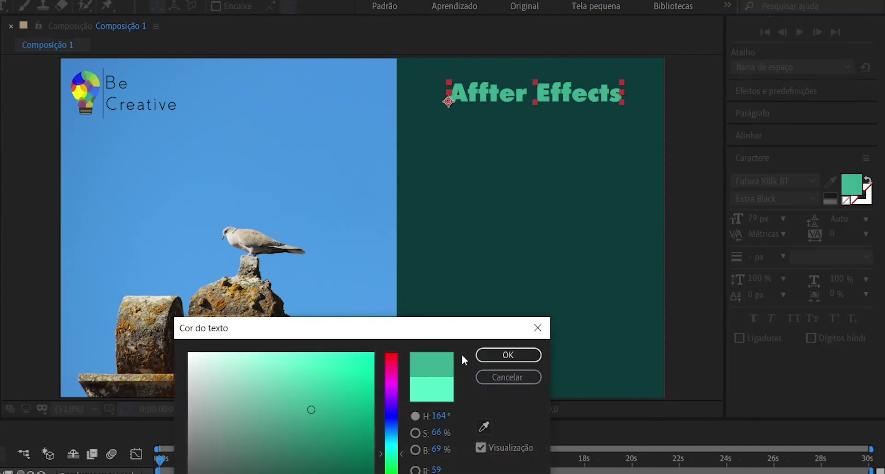
left_click(507, 354)
double_click(631, 88)
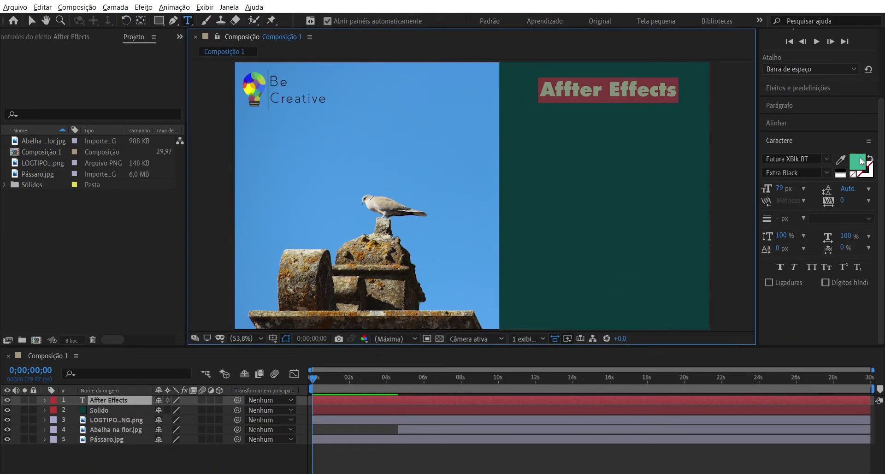
left_click(858, 161)
left_click(433, 312)
left_click(588, 295)
Set the title font to Franklin Gothic and enlarge it from 79 to 115 px.
left_click(802, 158)
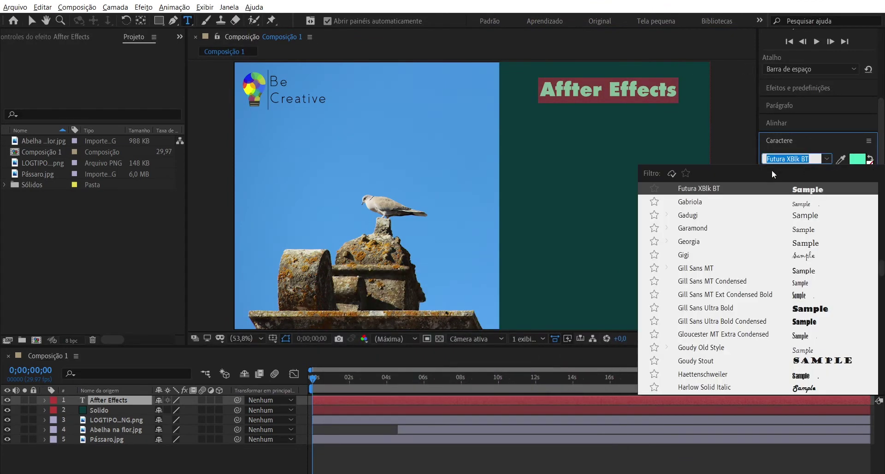
type("Franklin")
key("Return")
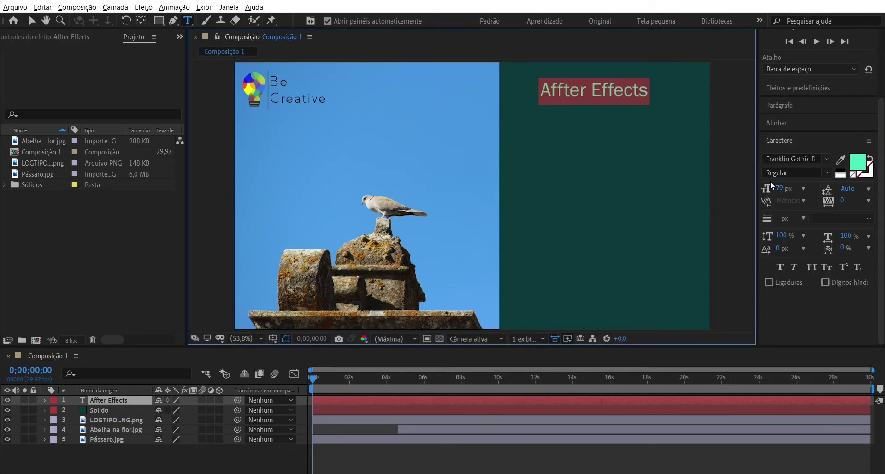
left_click_drag(771, 184, 805, 191)
left_click(32, 21)
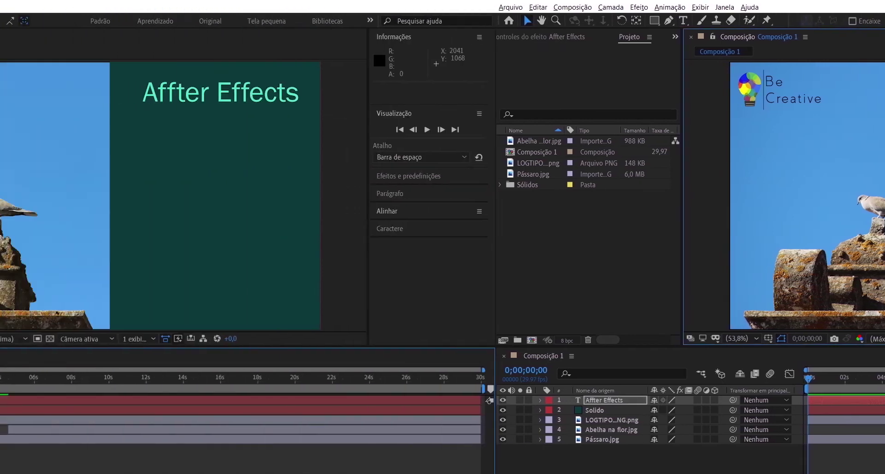
Create a new shape layer and draw a star over the composition.
right_click(171, 342)
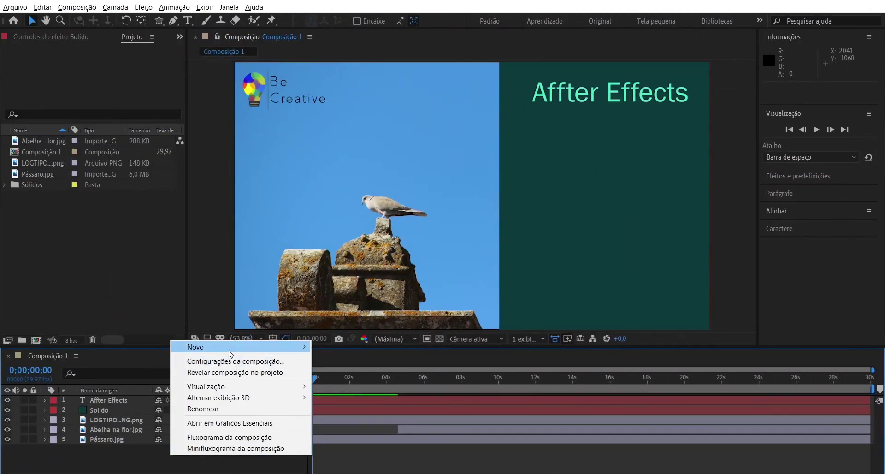
mouse_move(229, 349)
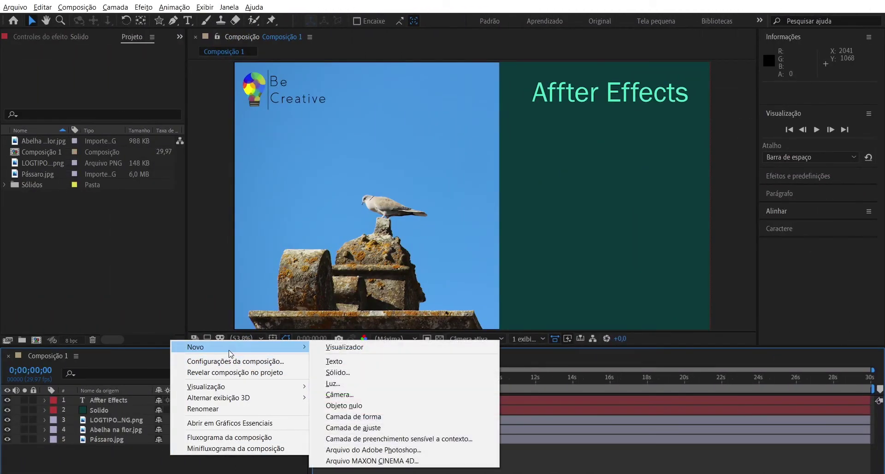
left_click(372, 416)
key("q")
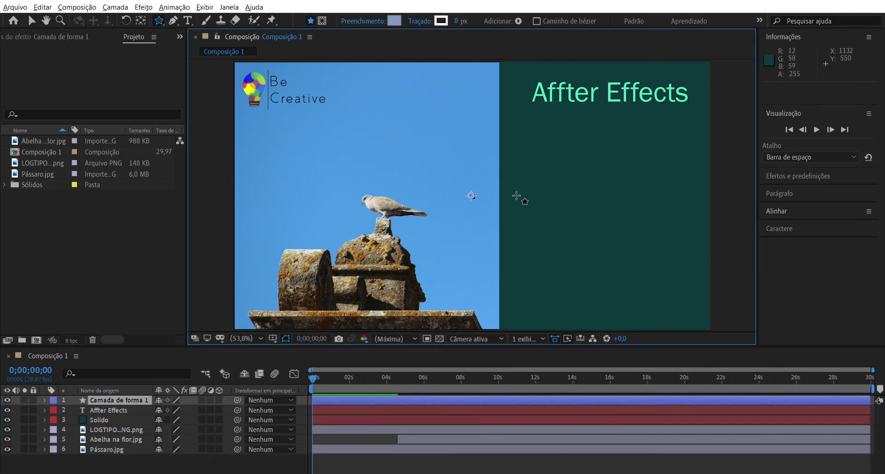
mouse_move(526, 157)
left_mouse_down()
mouse_move(562, 206)
mouse_move(493, 136)
left_mouse_up()
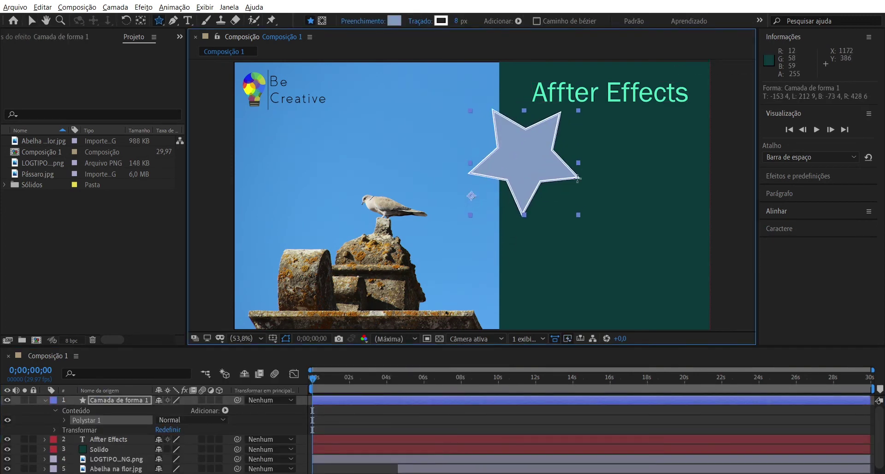
Move the star down onto the teal half, collapse its layer, and select Pássaro.jpg.
key("v")
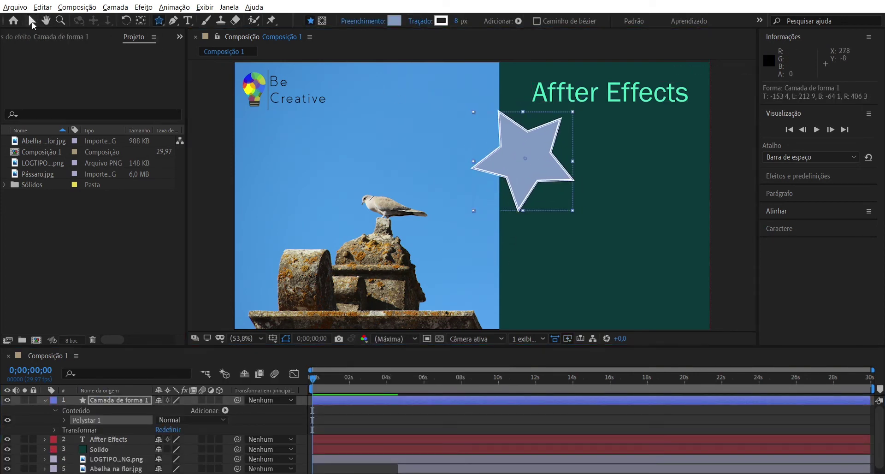
mouse_move(563, 168)
left_mouse_down()
mouse_move(585, 203)
mouse_move(638, 194)
left_mouse_up()
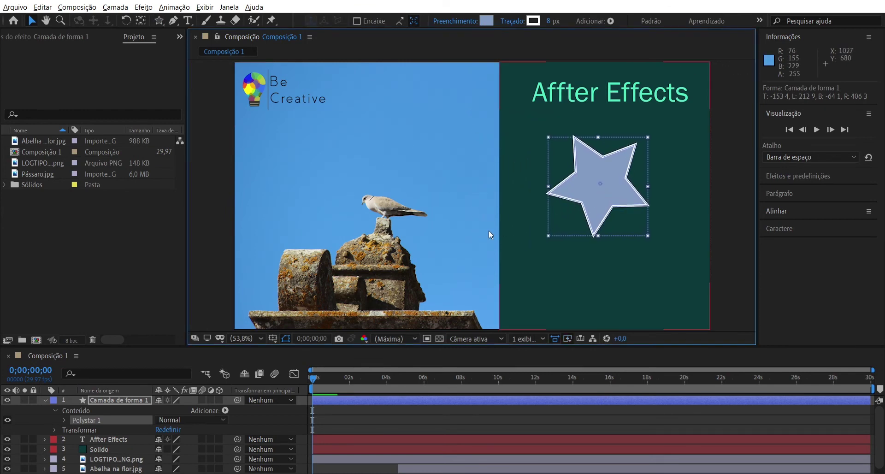
left_click(45, 401)
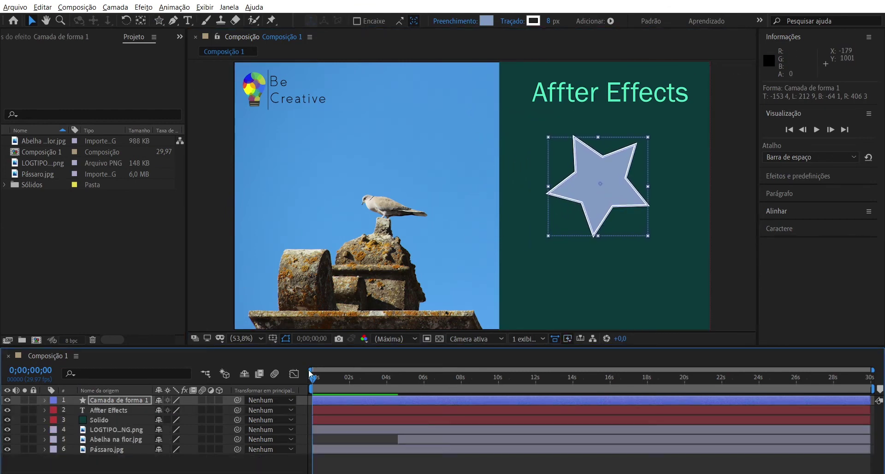
left_click(106, 448)
Draw a closed four-point Pen mask around the bird in Pássaro.jpg.
left_click(174, 21)
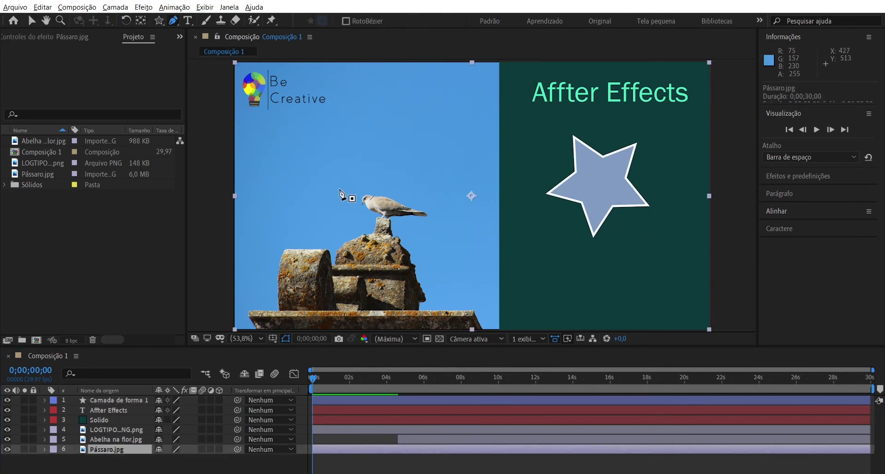
left_click(351, 186)
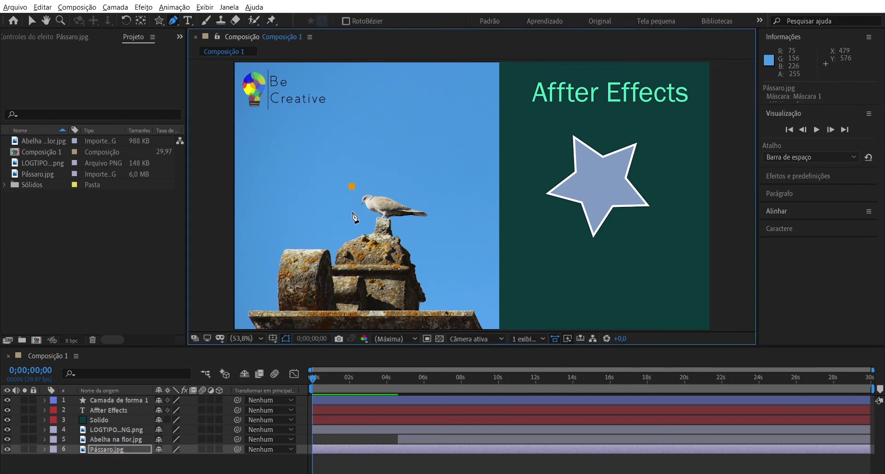
left_click(399, 222)
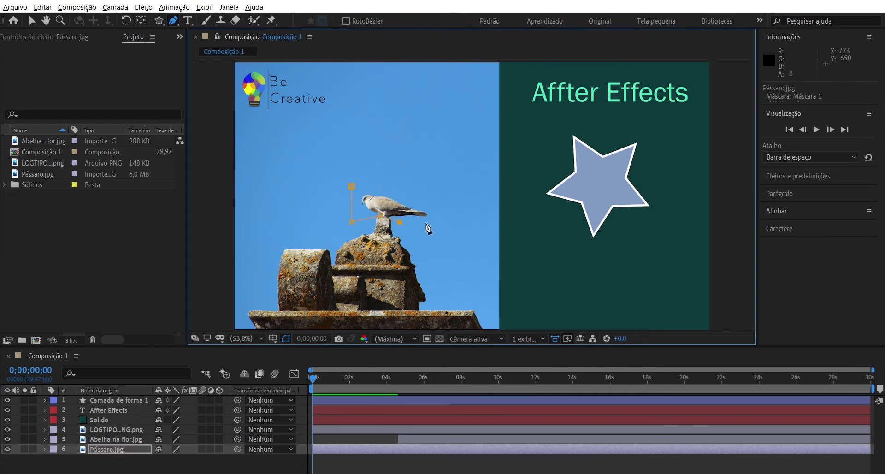
left_click(435, 215)
left_click(432, 199)
left_click(351, 186)
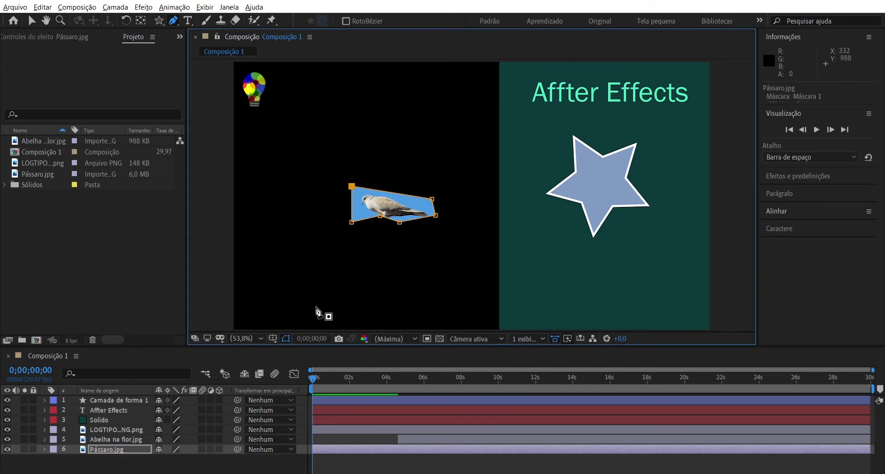
Set Máscara 1's mode to Subtrair to cut the bird out.
left_click(44, 448)
scroll(173, 460, "down", 1)
left_click(173, 460)
left_click(183, 405)
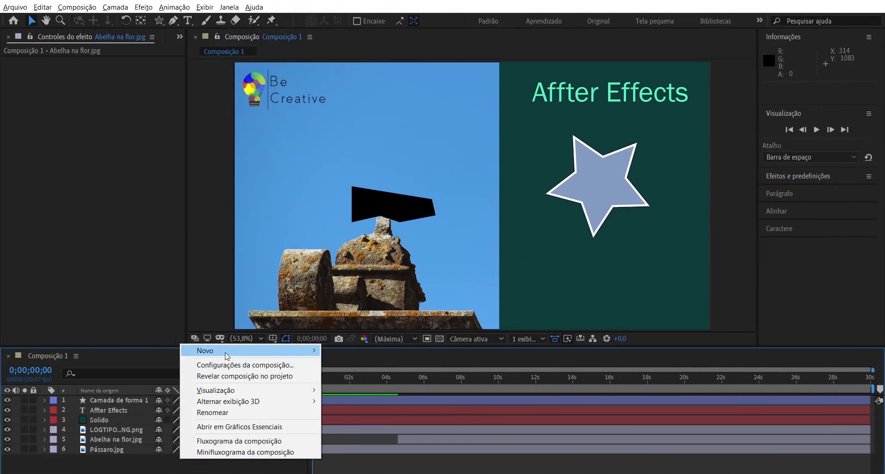
Add an adjustment layer with Desfoque gaussiano at 58,9, placed beneath the text and star.
mouse_move(226, 352)
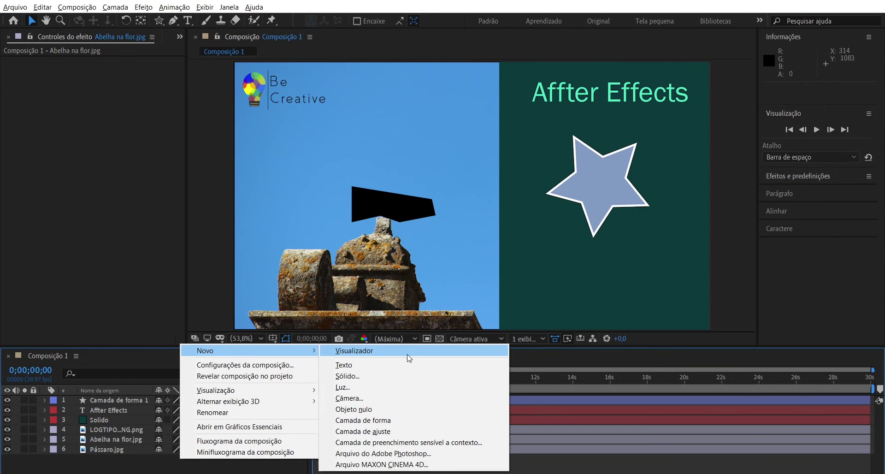
left_click(391, 432)
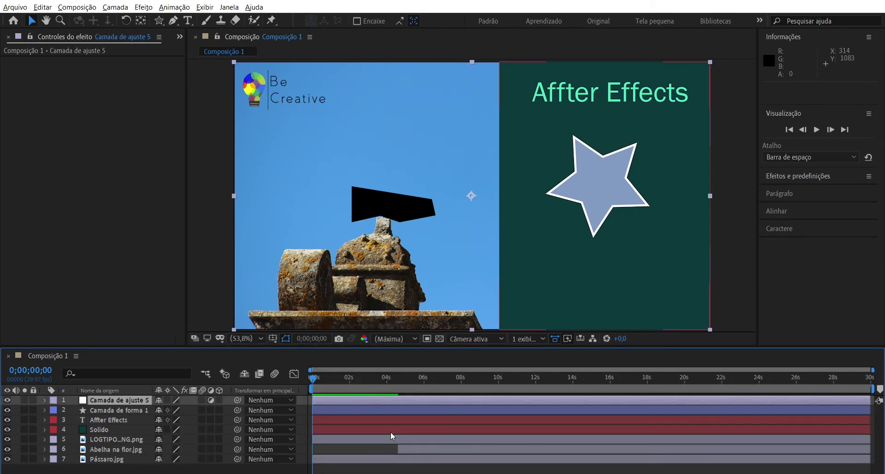
left_click(786, 173)
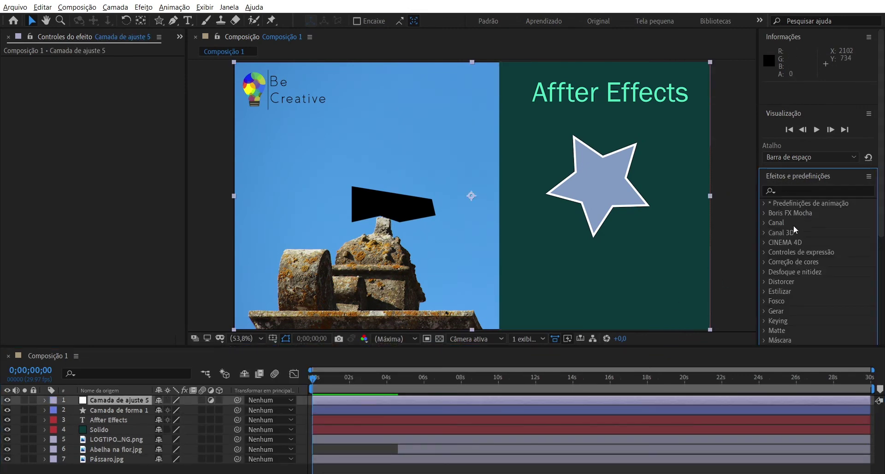
scroll(792, 225, "down", 2)
scroll(790, 233, "down", 2)
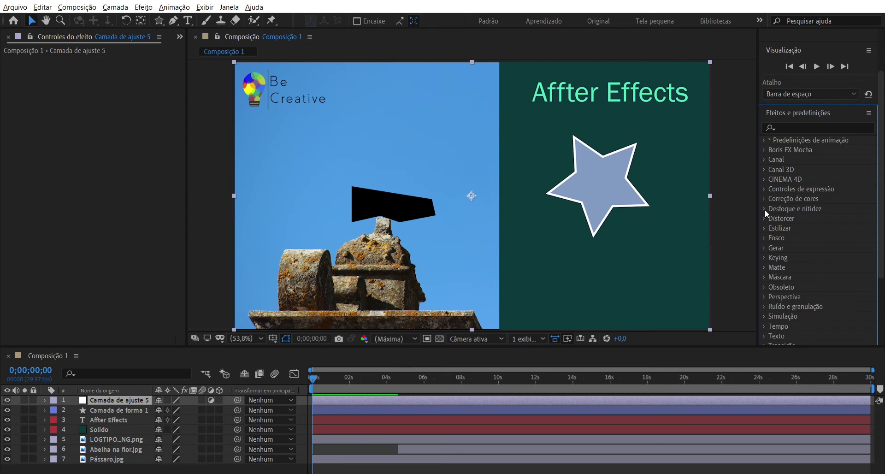
left_click(765, 208)
scroll(790, 226, "down", 1)
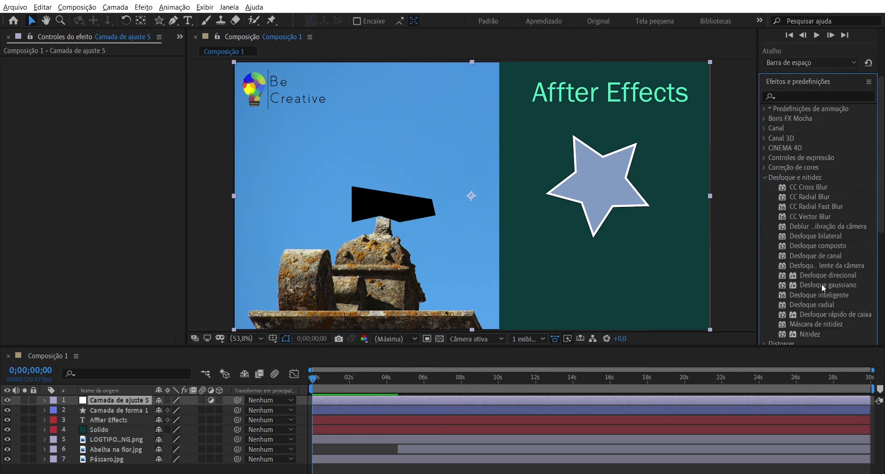
left_click_drag(823, 286, 132, 405)
left_click_drag(117, 74, 101, 126)
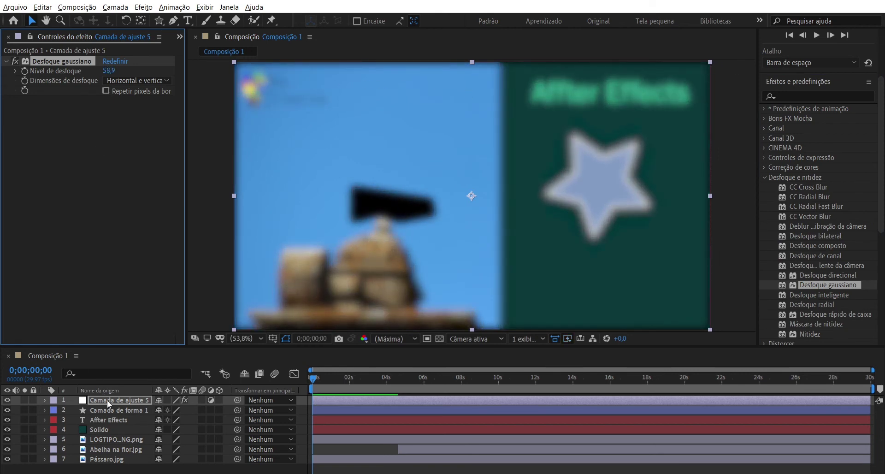
left_click_drag(107, 400, 109, 430)
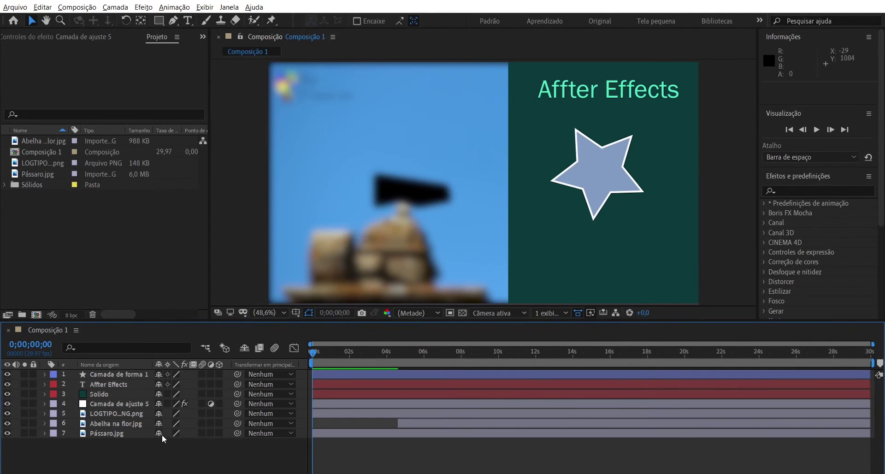
Add Composição 1 to the render queue.
left_click(55, 155)
left_click(15, 7)
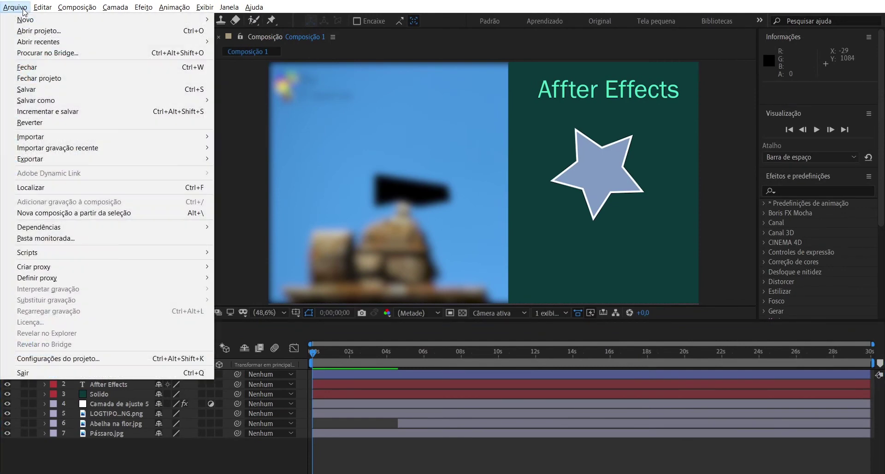
mouse_move(165, 159)
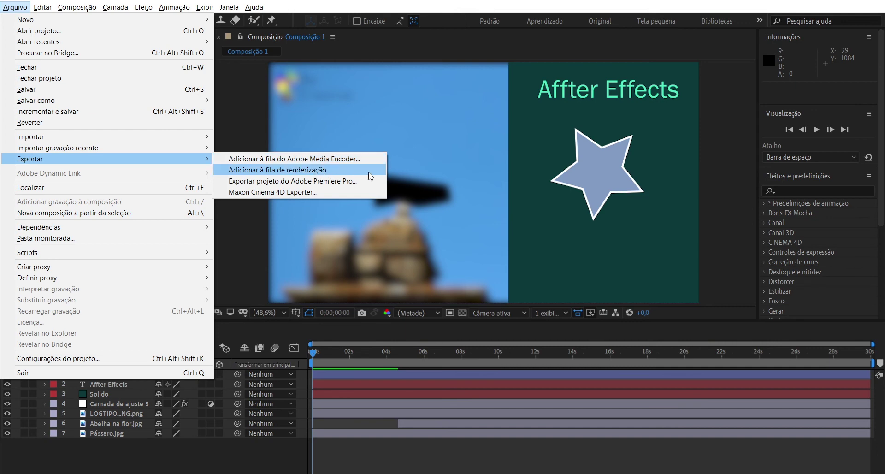
left_click(341, 171)
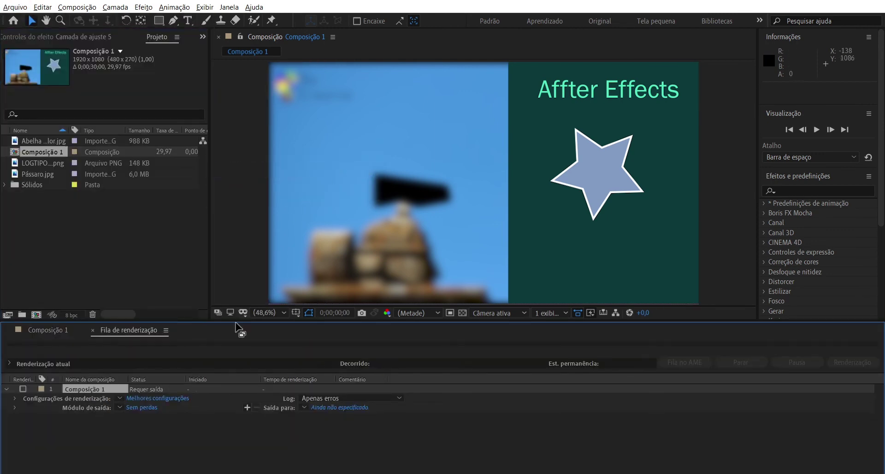
left_click(202, 445)
Set the output module format to AVI.
left_click(144, 408)
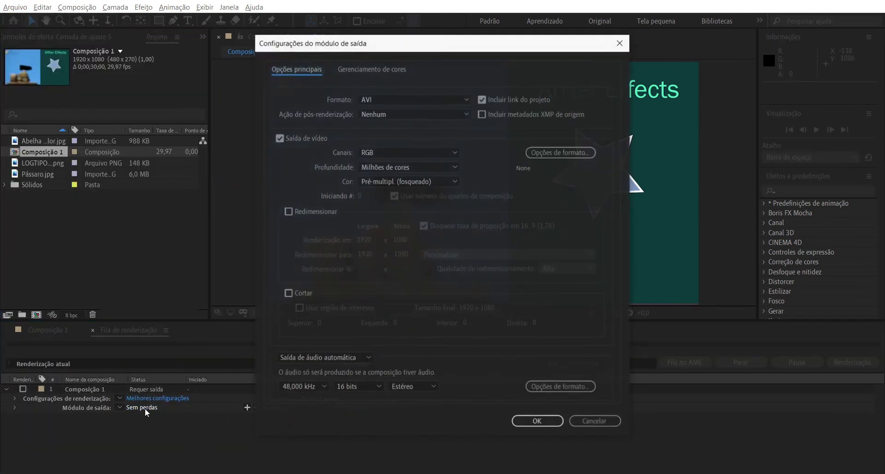
left_click(432, 102)
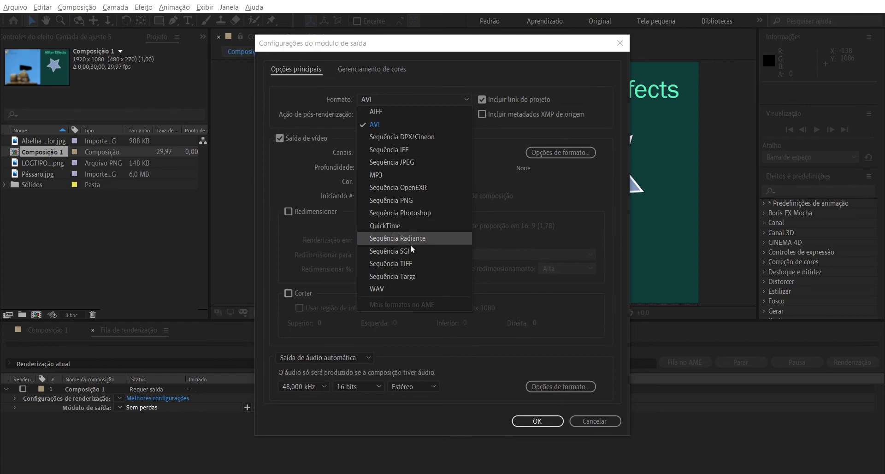
left_click(416, 124)
key("Return")
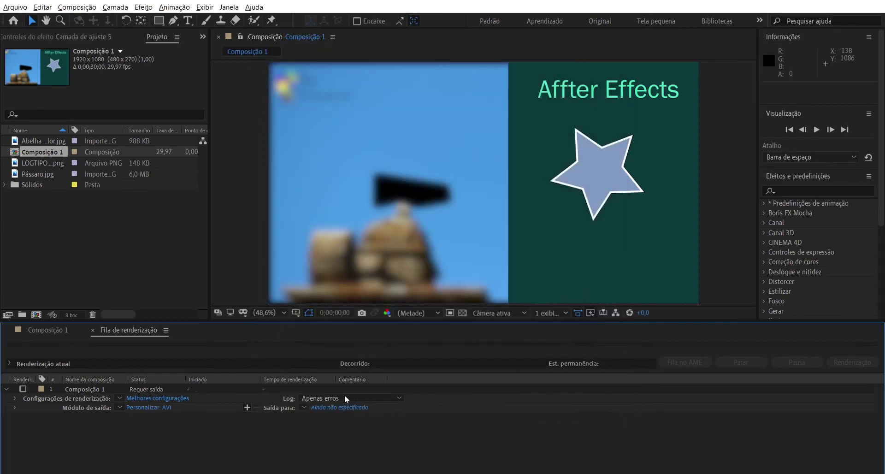
Save the output as Composição 1.avi in Trabalho > Projeto and start rendering.
left_click(340, 407)
double_click(120, 117)
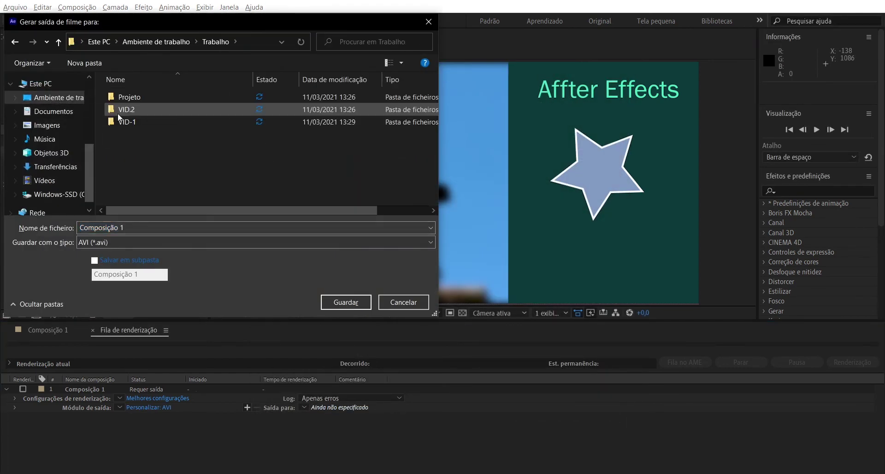
double_click(137, 92)
left_click(359, 306)
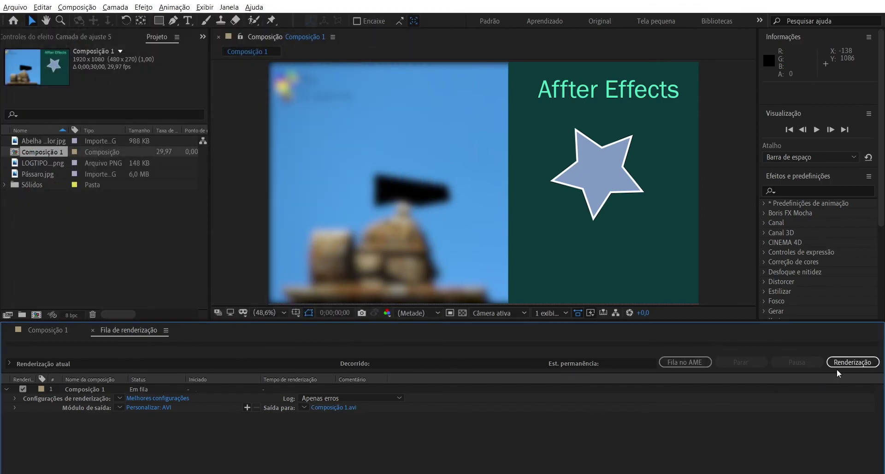
left_click(852, 364)
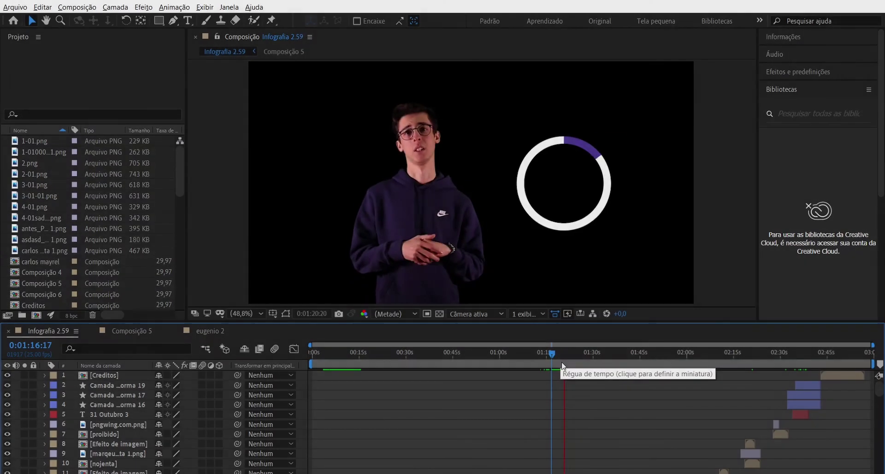
Squeeze the logo's scale at 2;08, then at 3;06 slide it left to 944,524 with scale 14.
left_click(115, 7)
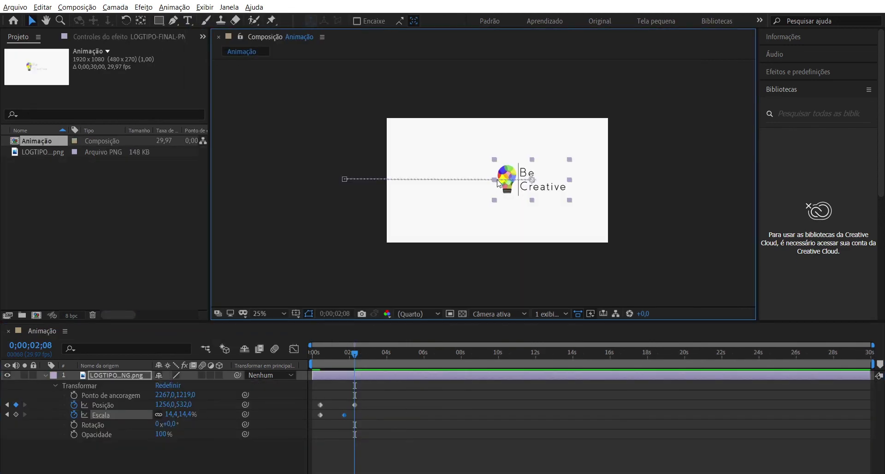
left_click_drag(494, 179, 511, 180)
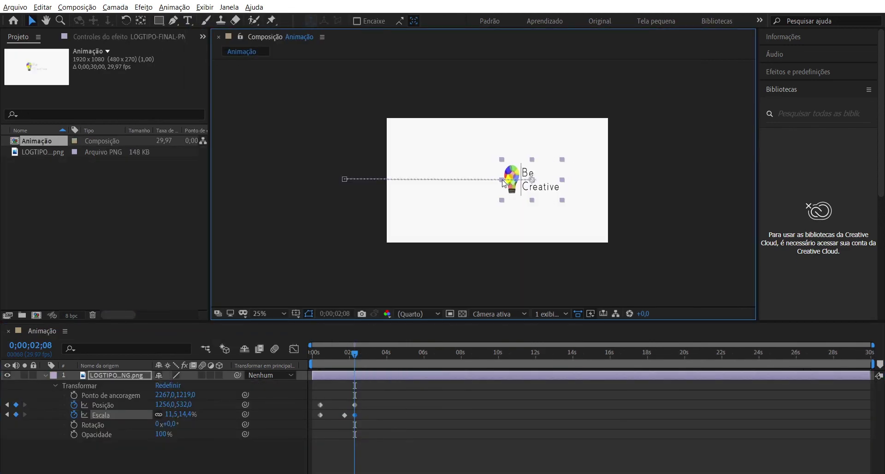
left_click(362, 355)
left_click_drag(361, 357, 372, 354)
left_click_drag(532, 180, 496, 179)
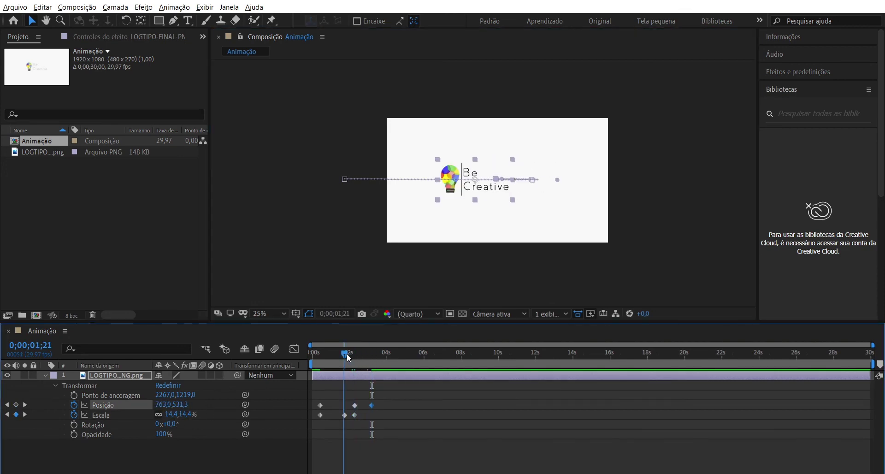
left_click(170, 414)
type("14")
key("Return")
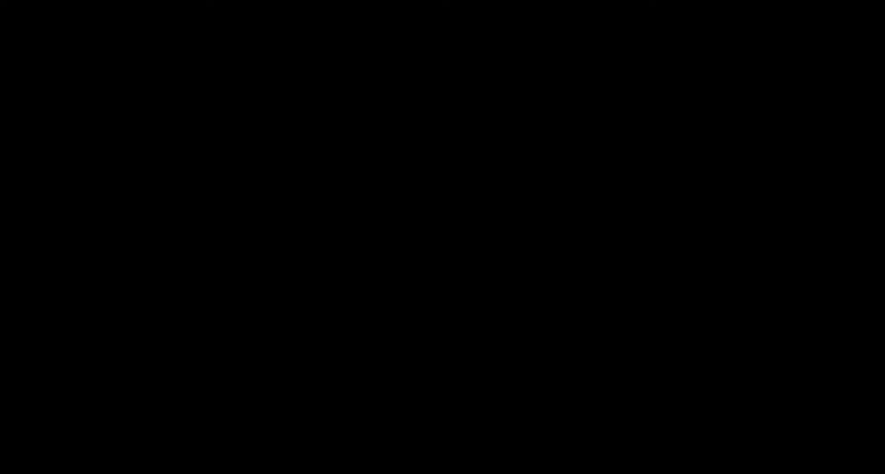